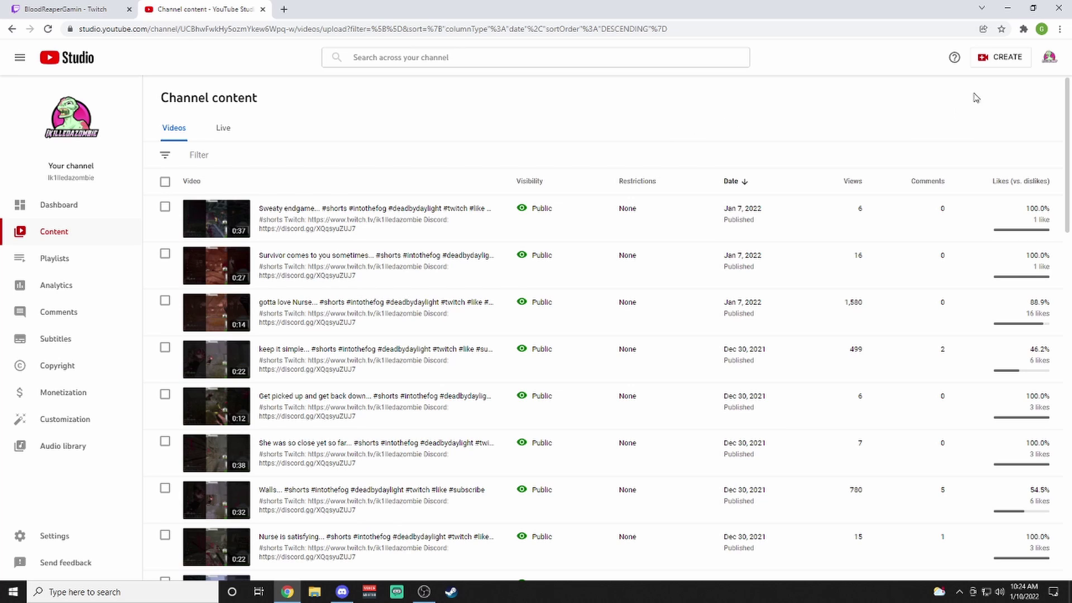
left_click(998, 60)
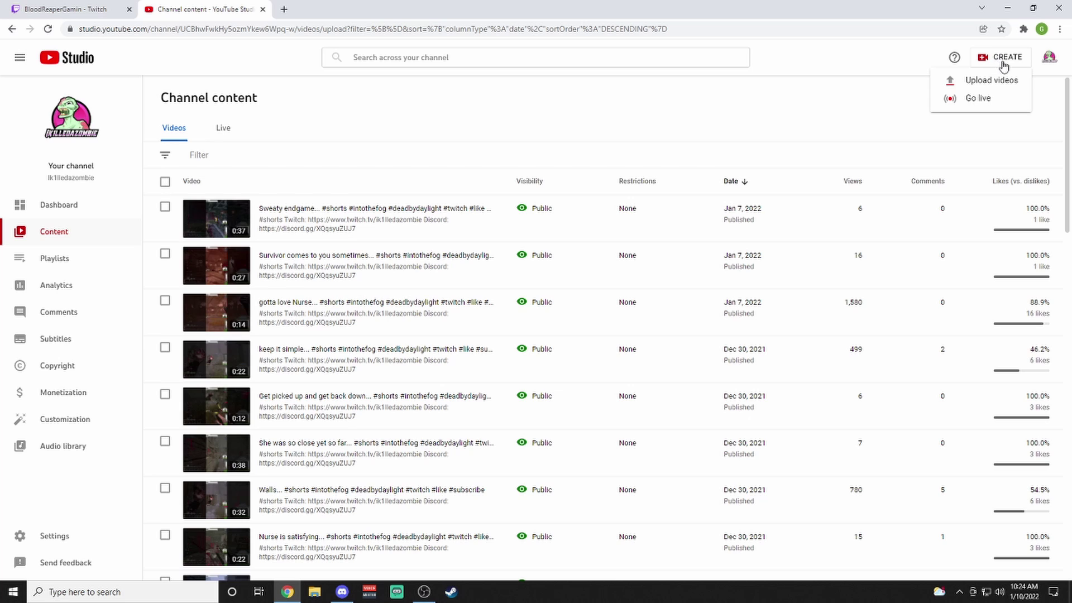
left_click(975, 89)
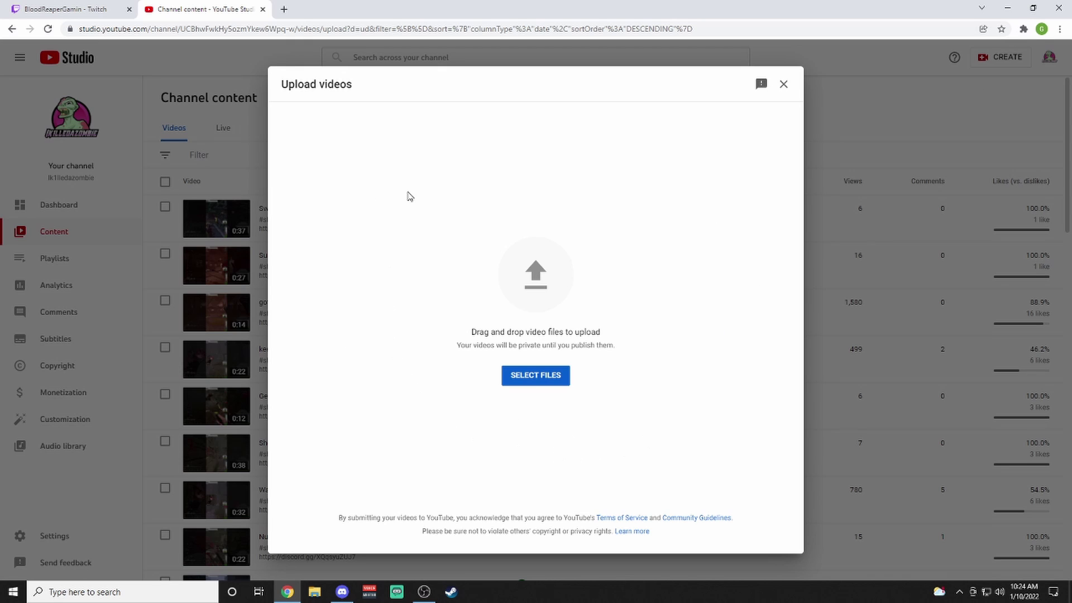
left_click(518, 379)
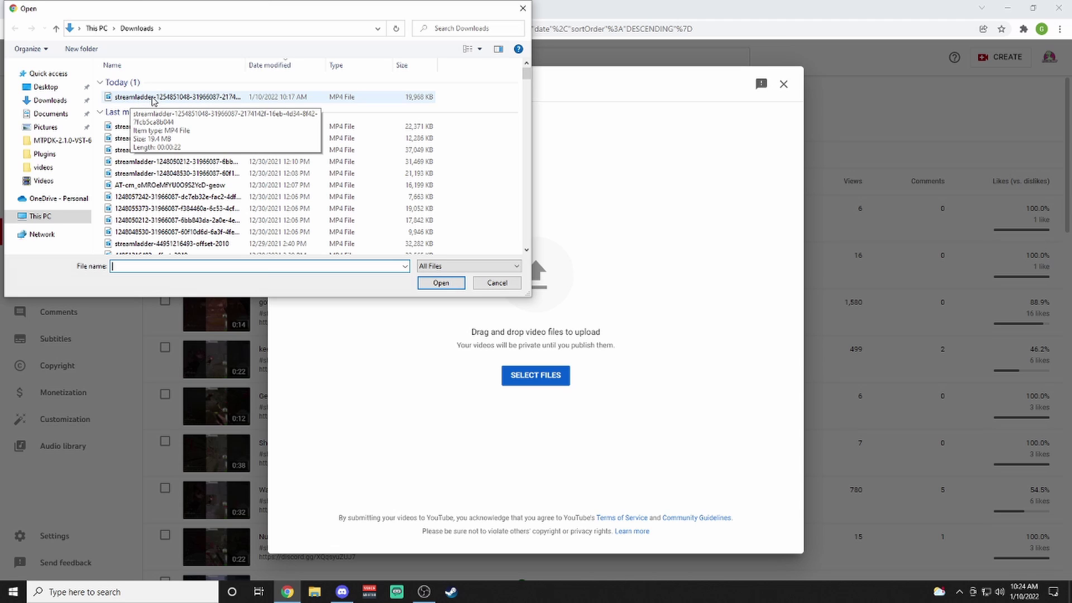
double_click(129, 99)
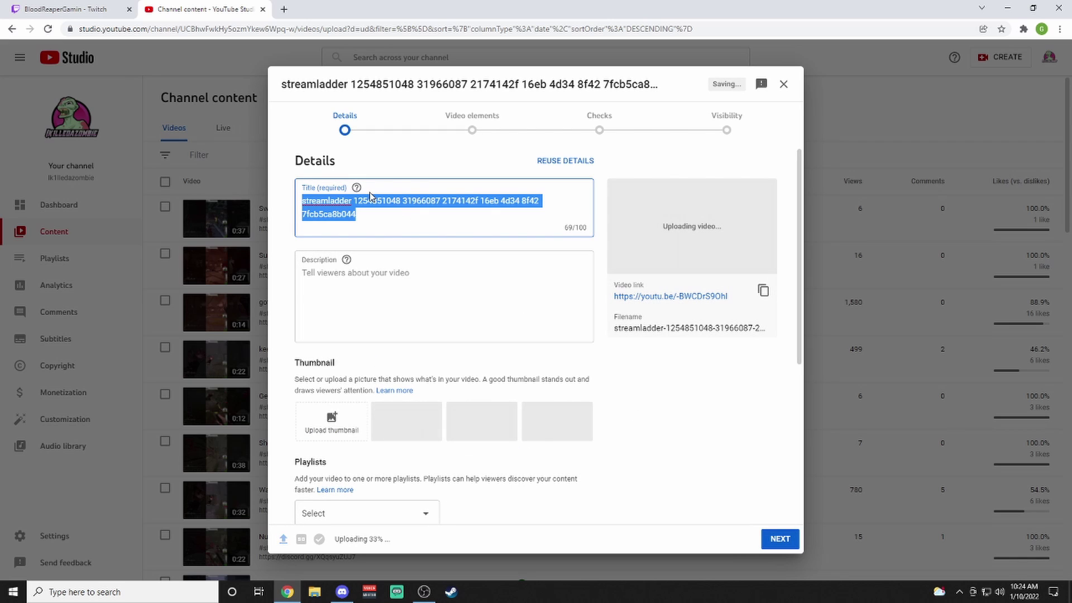
Go through the title, description, thumbnail and playlist details, and mark the video as not made for kids.
scroll(357, 218, "down", 1)
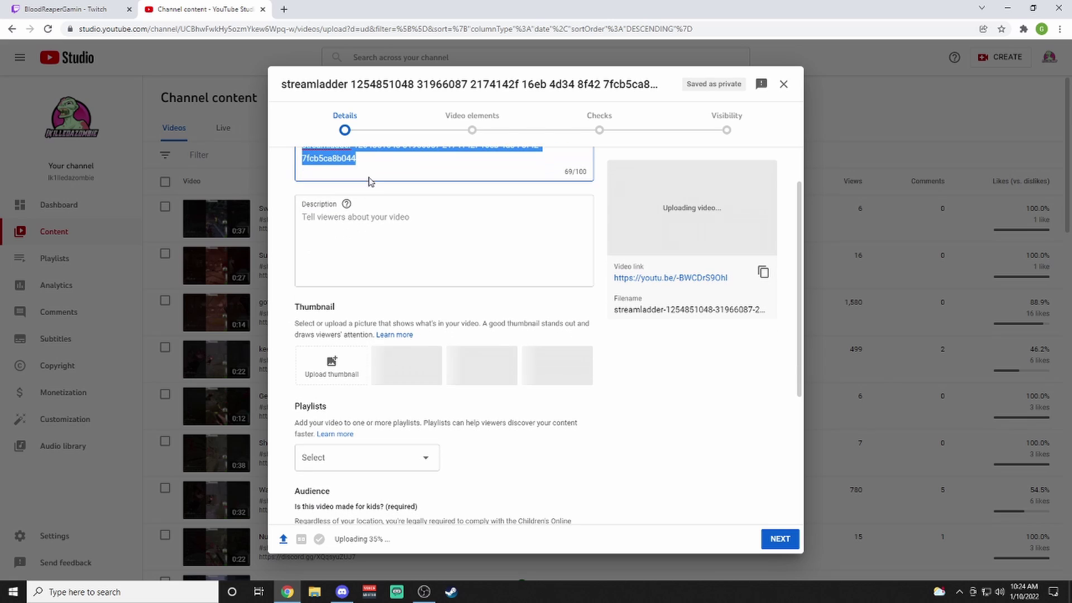
scroll(358, 218, "up", 1)
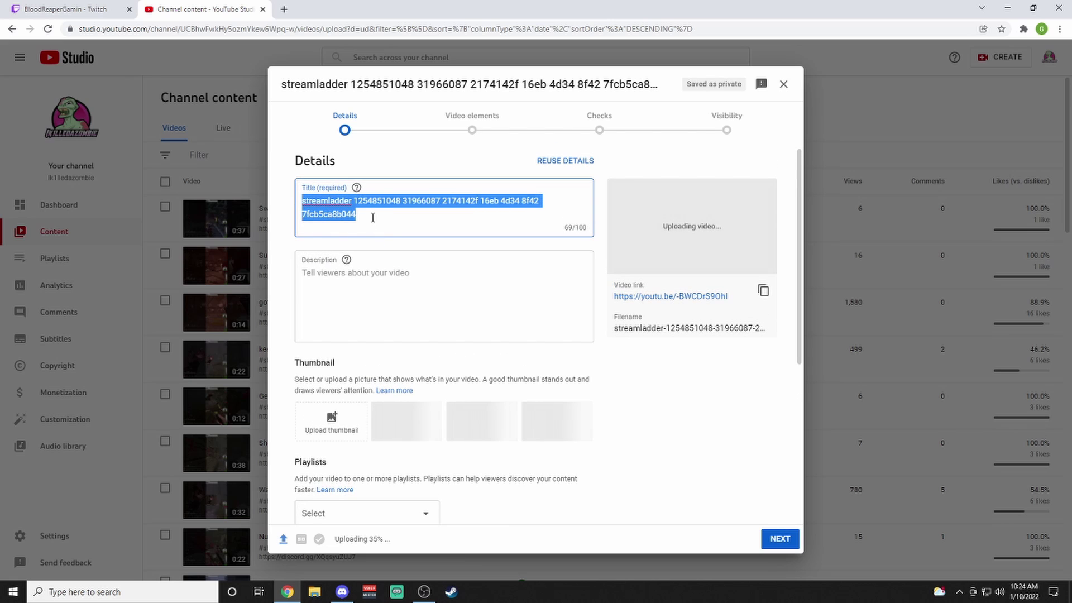
left_click(417, 235)
left_click(353, 309)
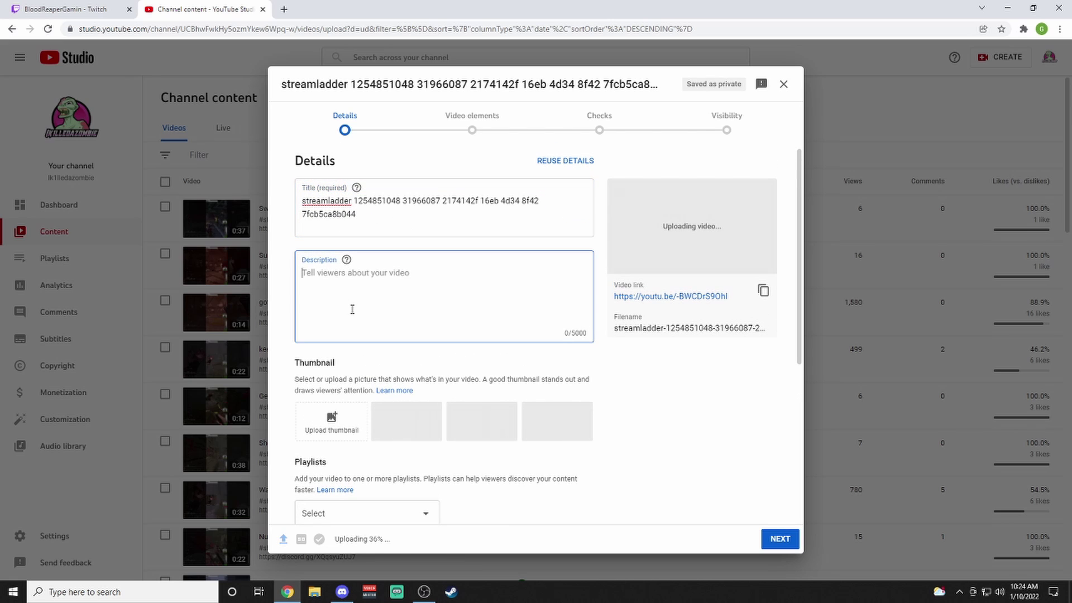
scroll(355, 309, "down", 3)
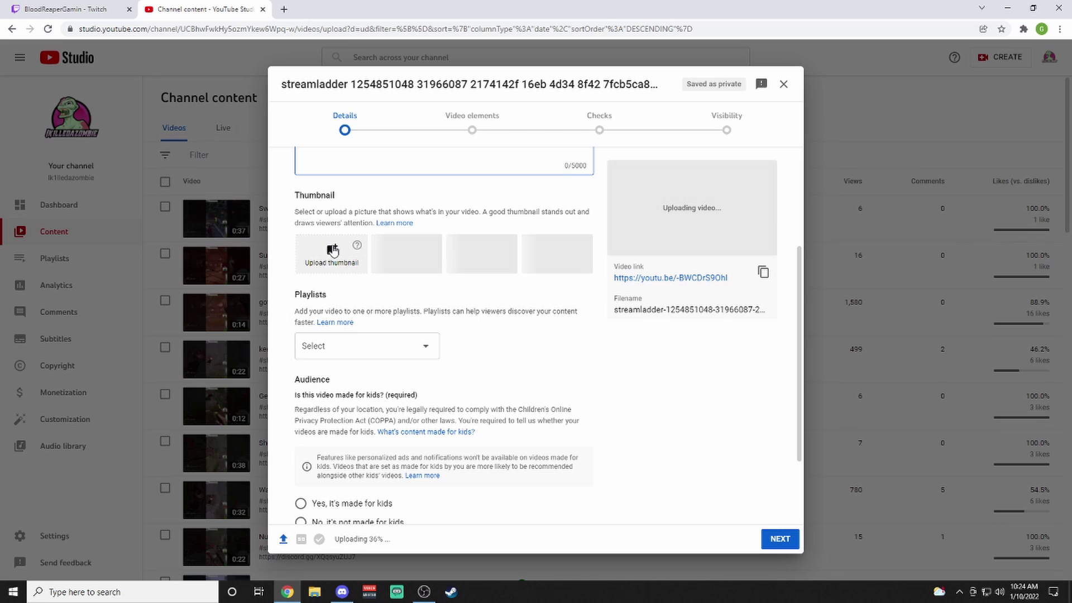
scroll(441, 233, "down", 2)
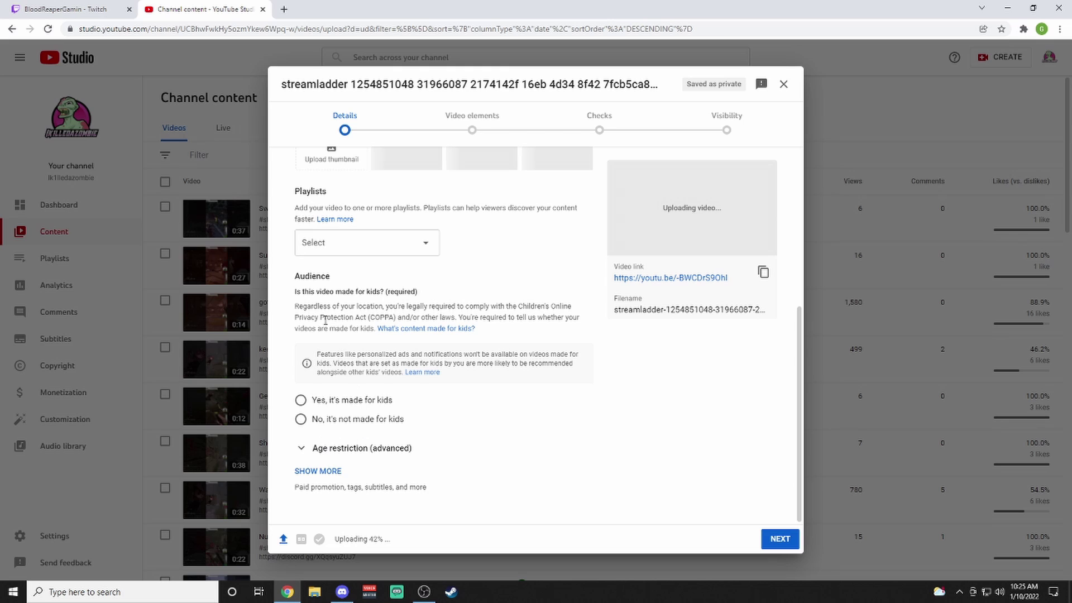
left_click_drag(301, 291, 390, 365)
left_click(456, 406)
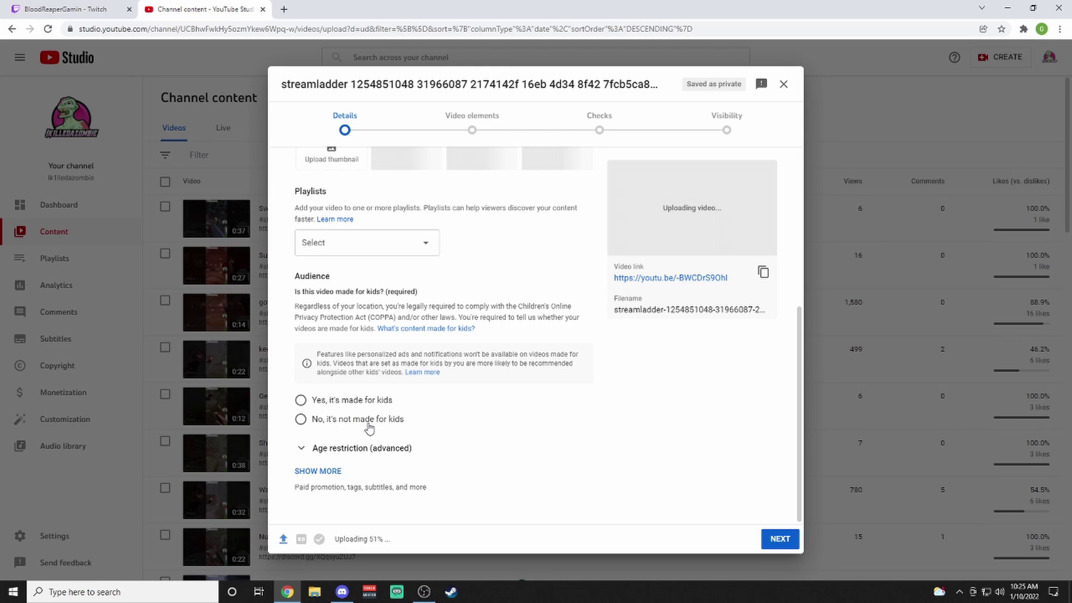
left_click(300, 419)
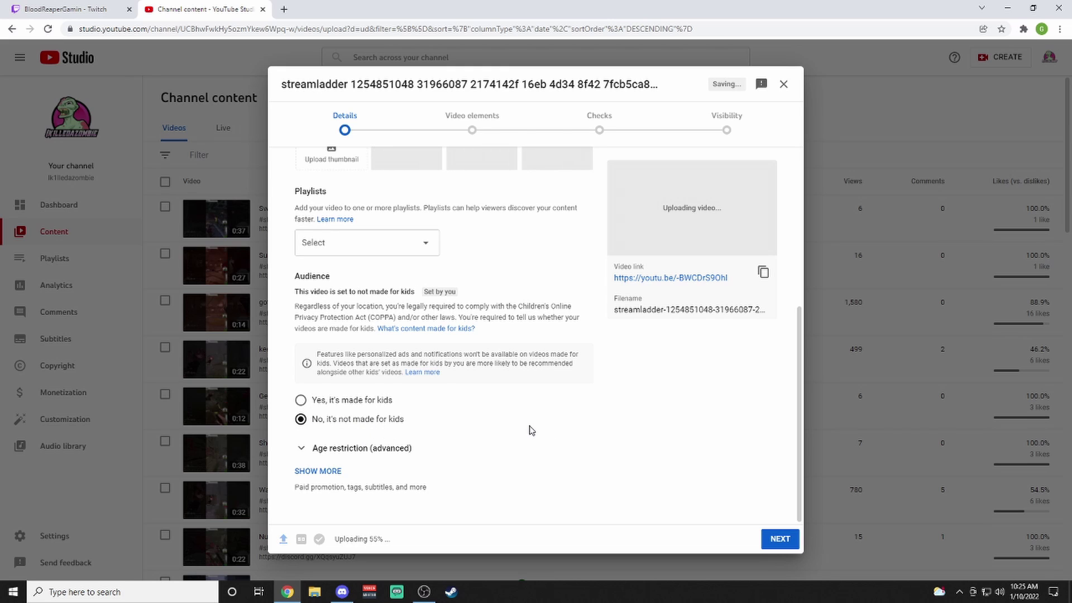
Expand the additional video details and review the paid promotion and automatic chapters options.
left_click(326, 473)
scroll(479, 411, "down", 3)
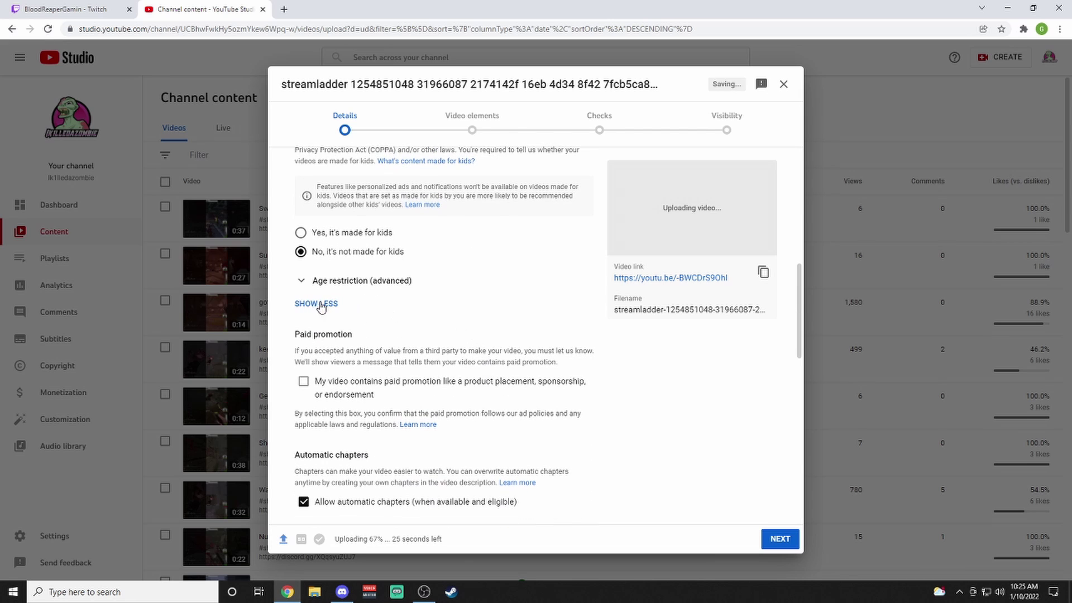
scroll(438, 318, "down", 2)
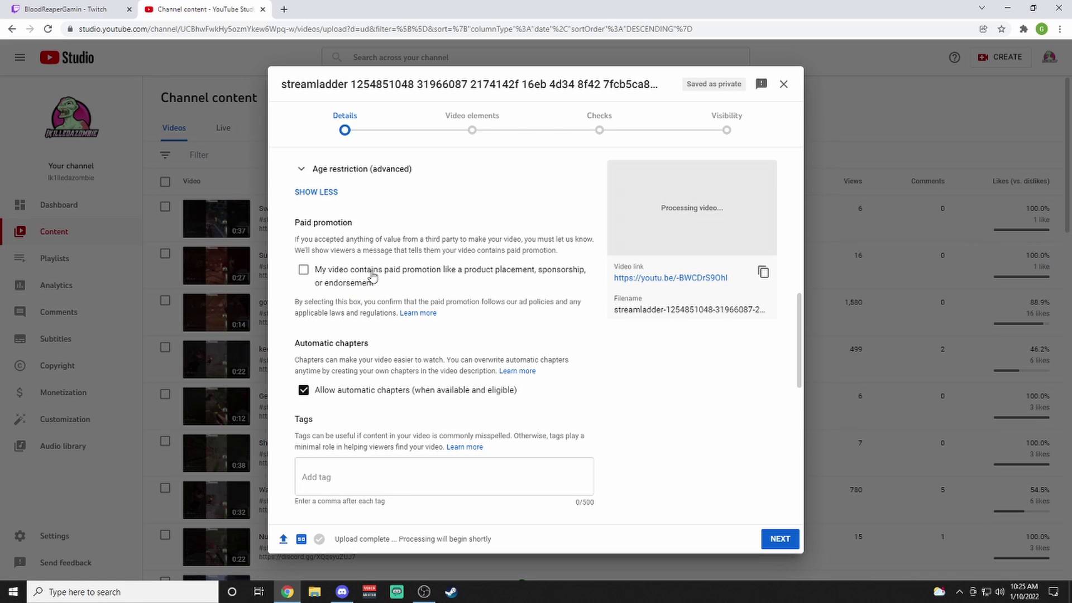
scroll(329, 293, "down", 3)
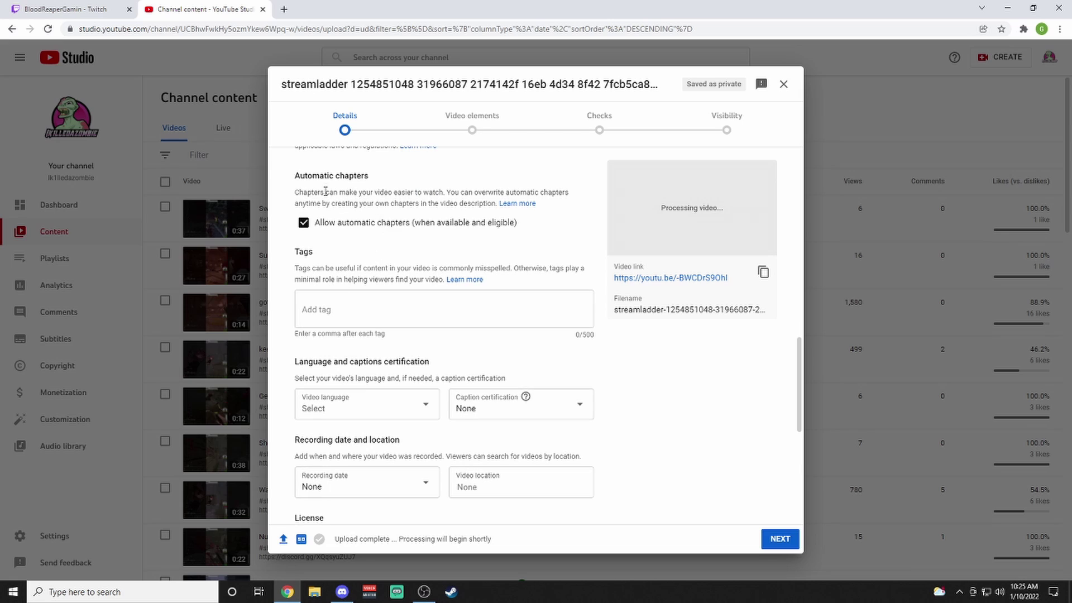
Add the tag "deadbydaylight" to the video as a trial and remove it again.
left_click(321, 300)
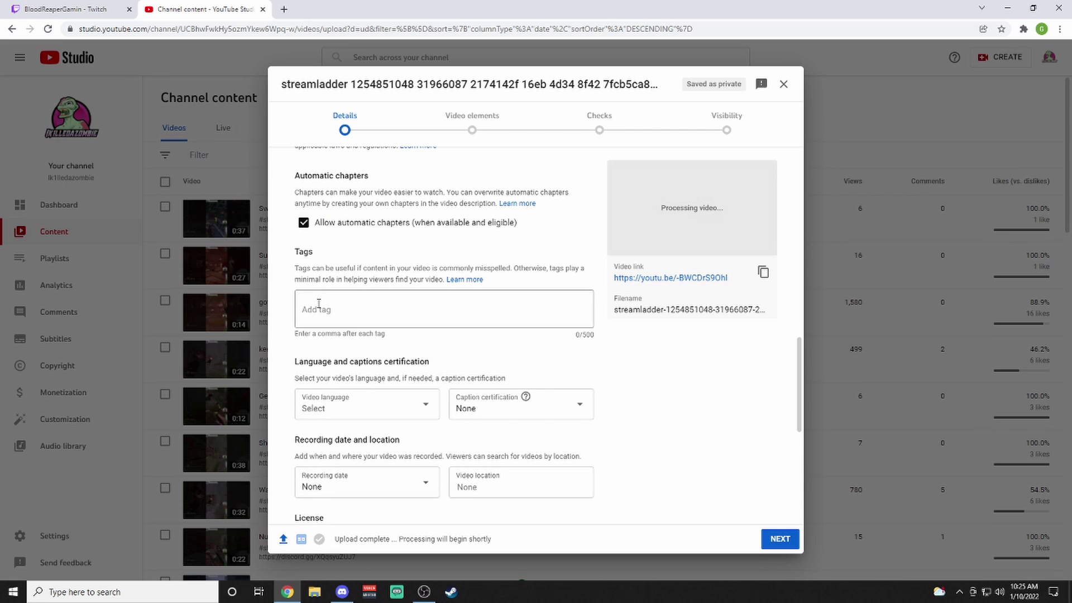
scroll(380, 262, "down", 1)
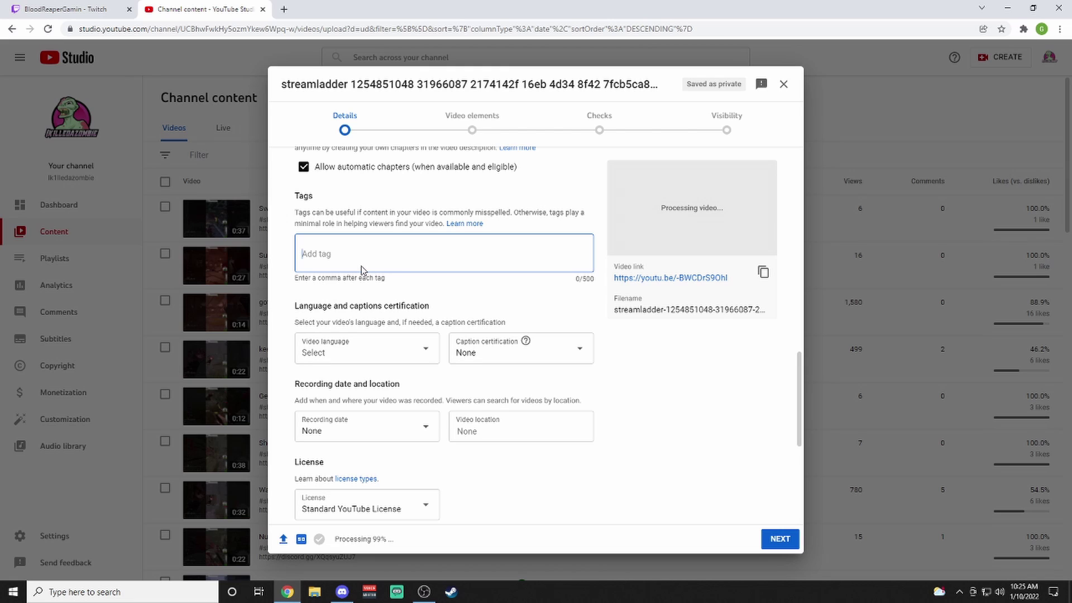
type("cead")
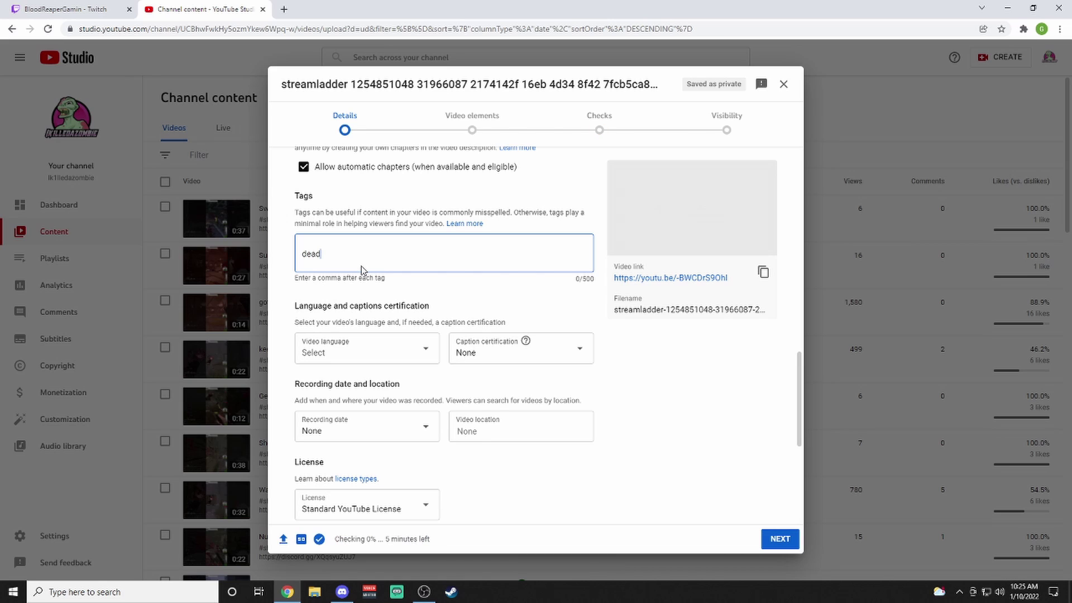
type("bydaylight")
key("Return")
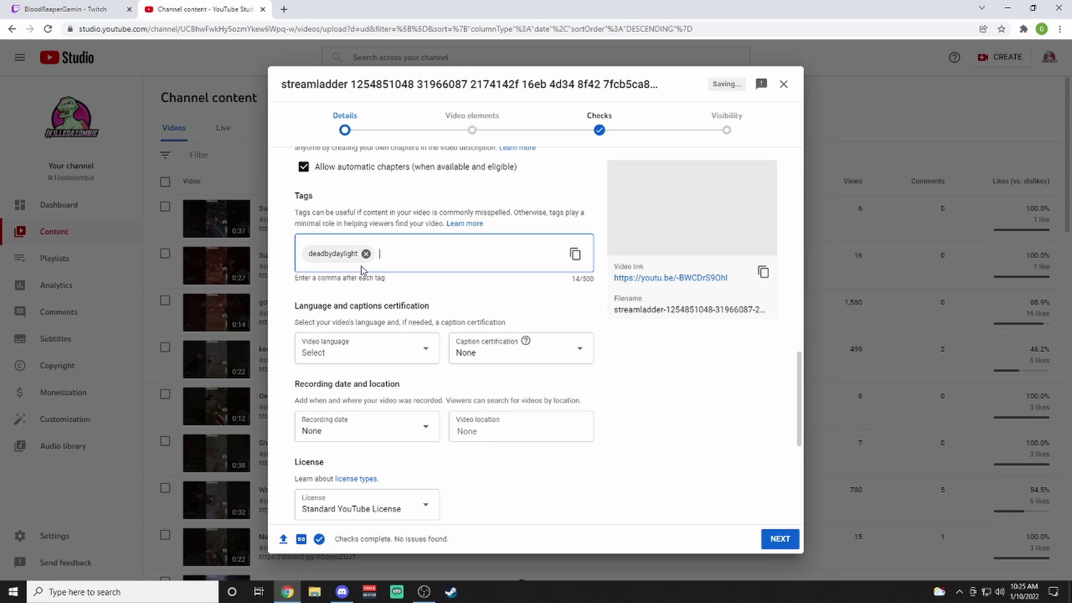
left_click(366, 254)
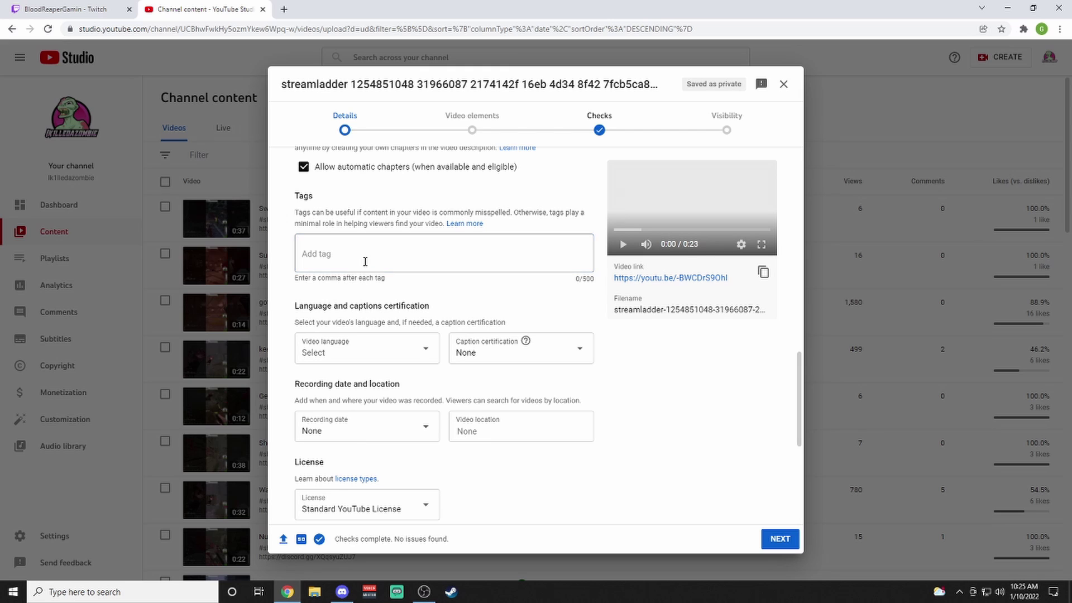
Examine the available choices for video language, license and category without changing any of them.
scroll(659, 395, "down", 2)
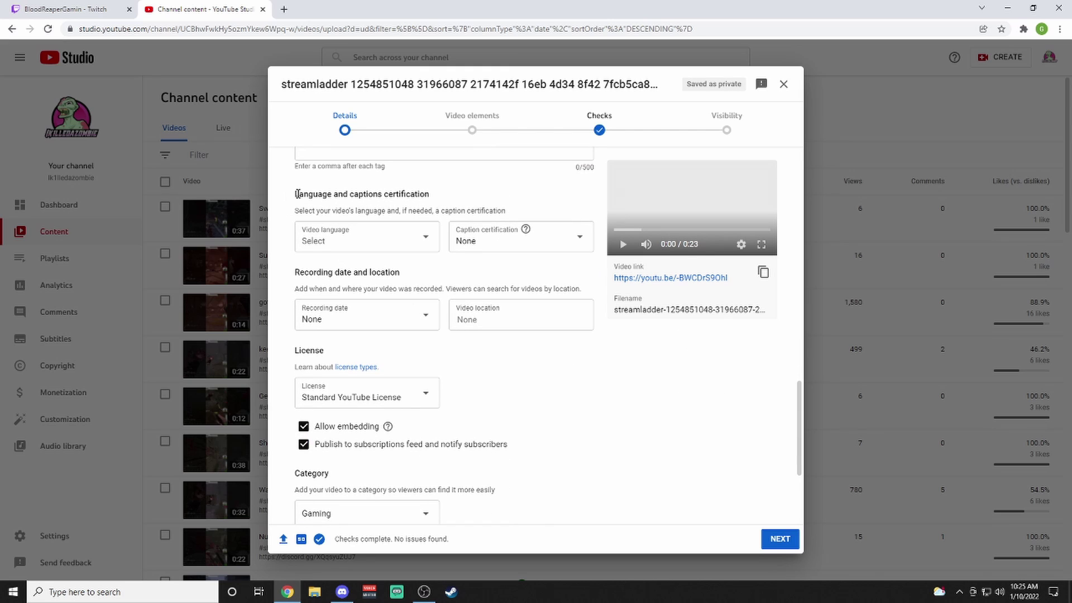
left_click_drag(312, 194, 384, 194)
left_click(380, 249)
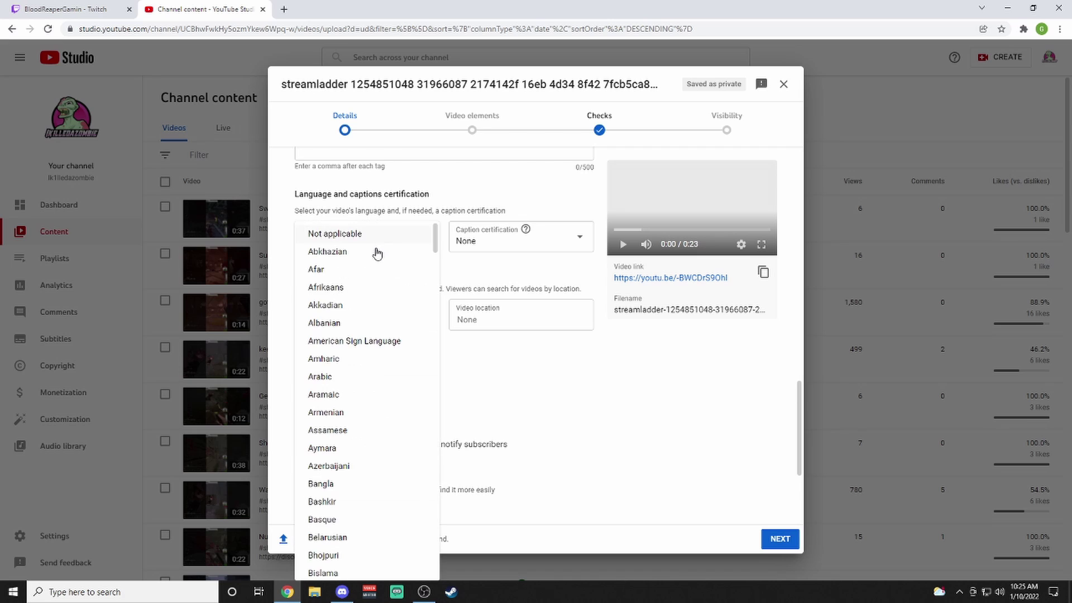
left_click(428, 180)
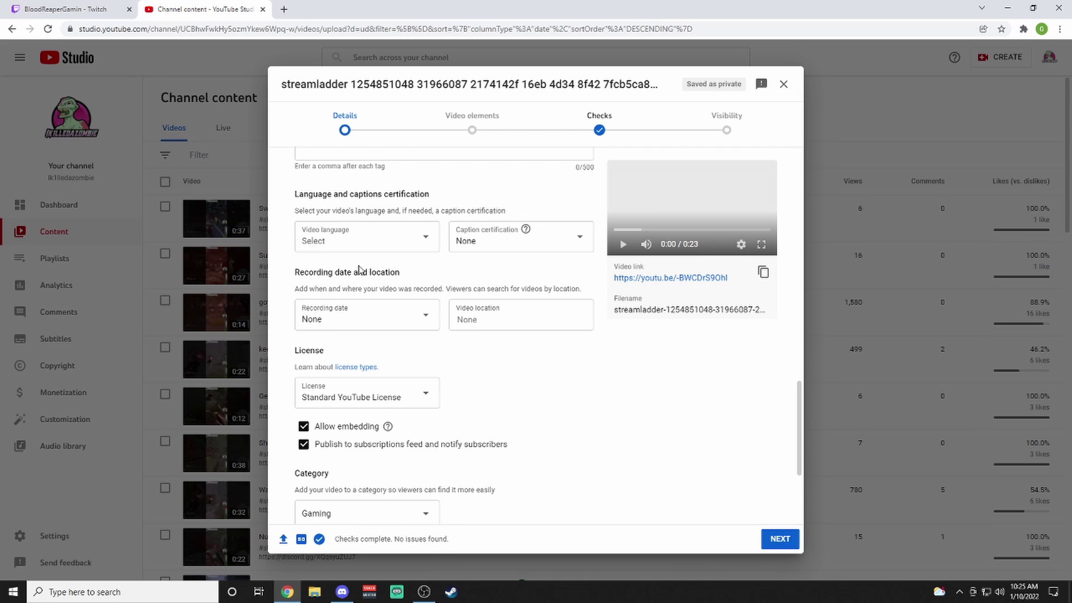
scroll(513, 391, "down", 2)
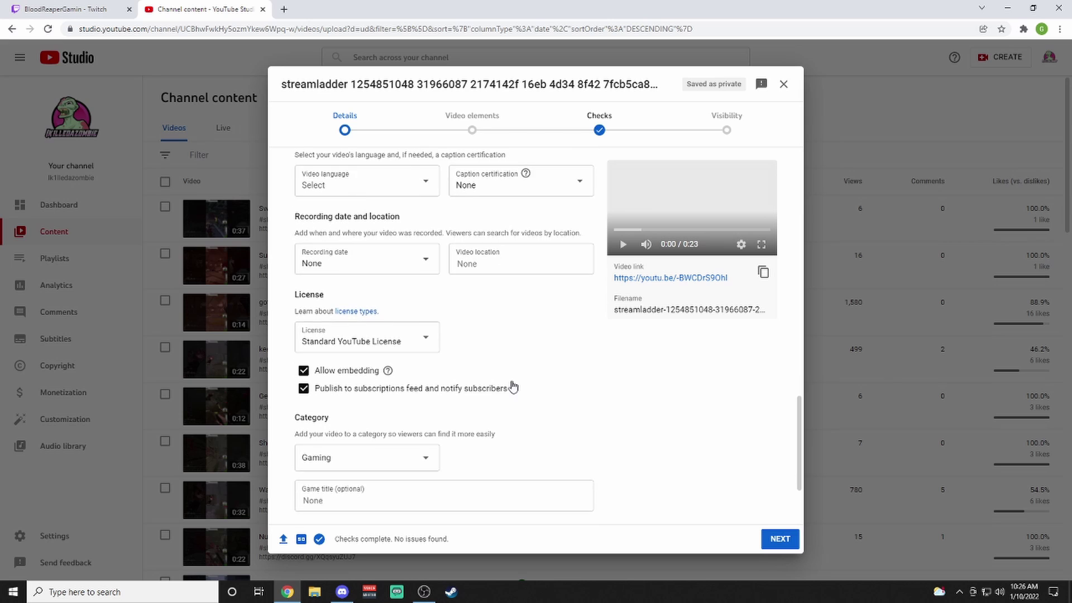
left_click(431, 285)
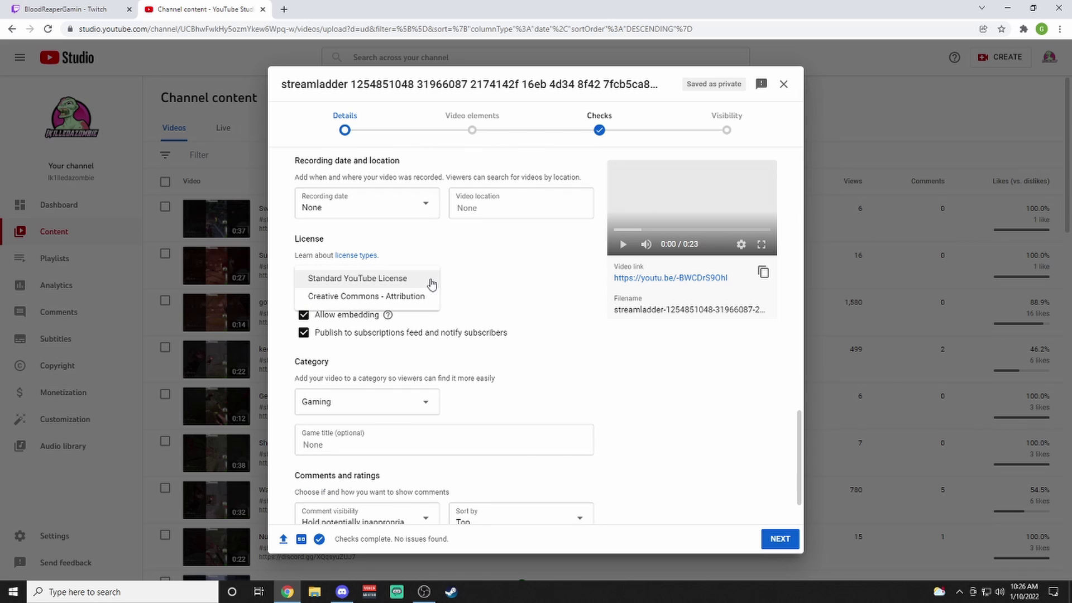
left_click(522, 293)
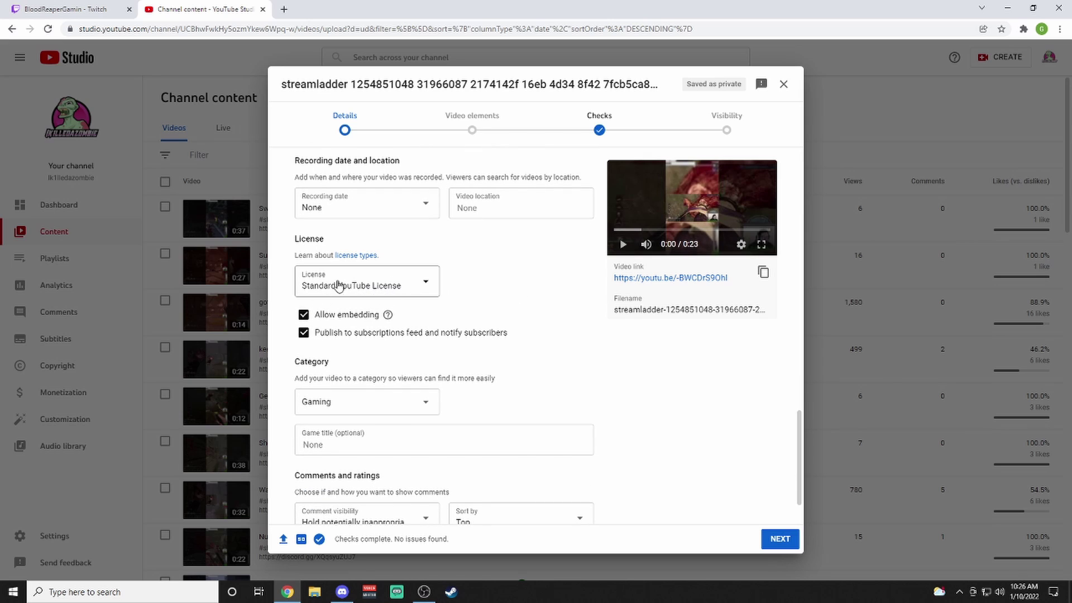
scroll(507, 309, "down", 1)
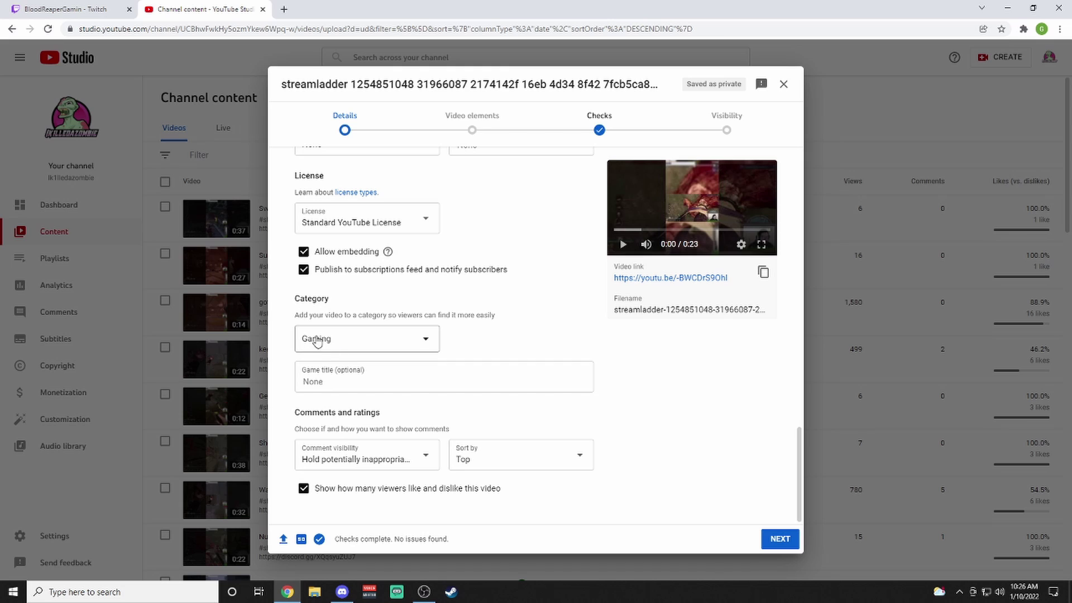
left_click(424, 347)
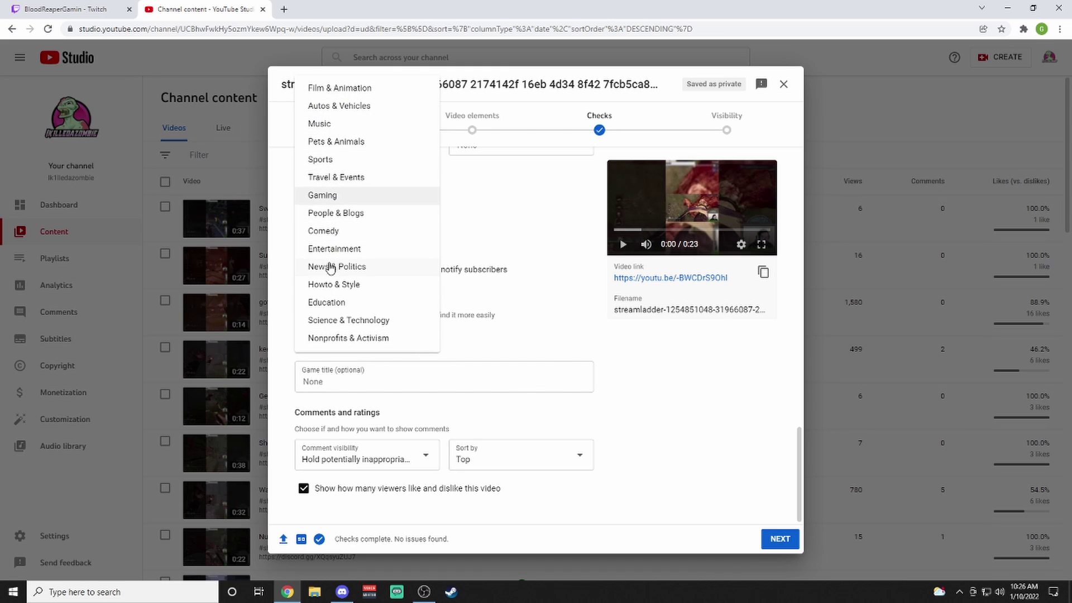
left_click(546, 321)
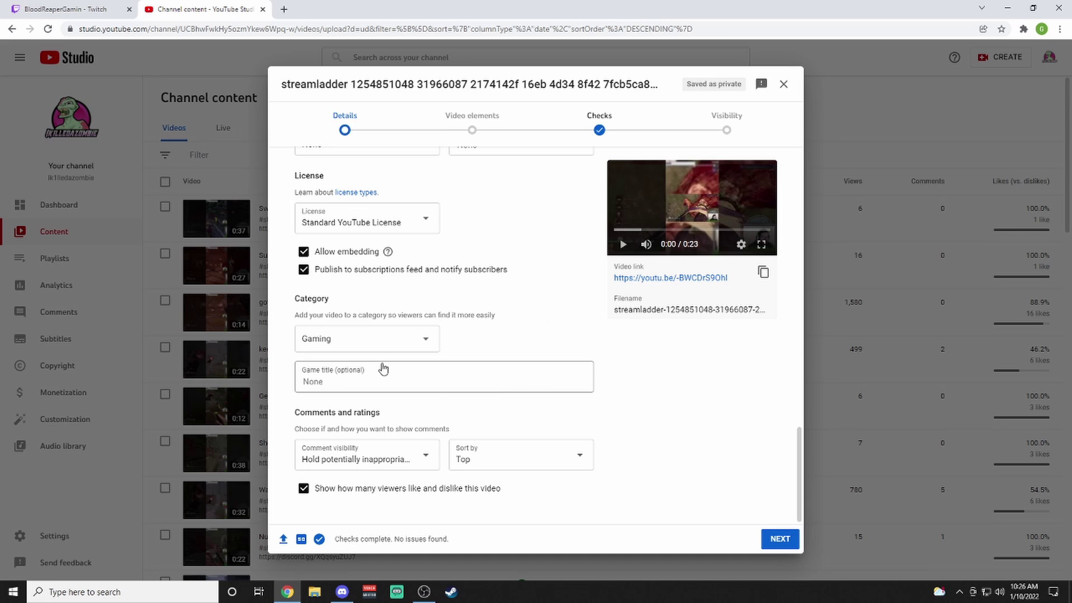
Set the video's optional game title to Dead by Daylight, the 2016 release.
left_click(358, 382)
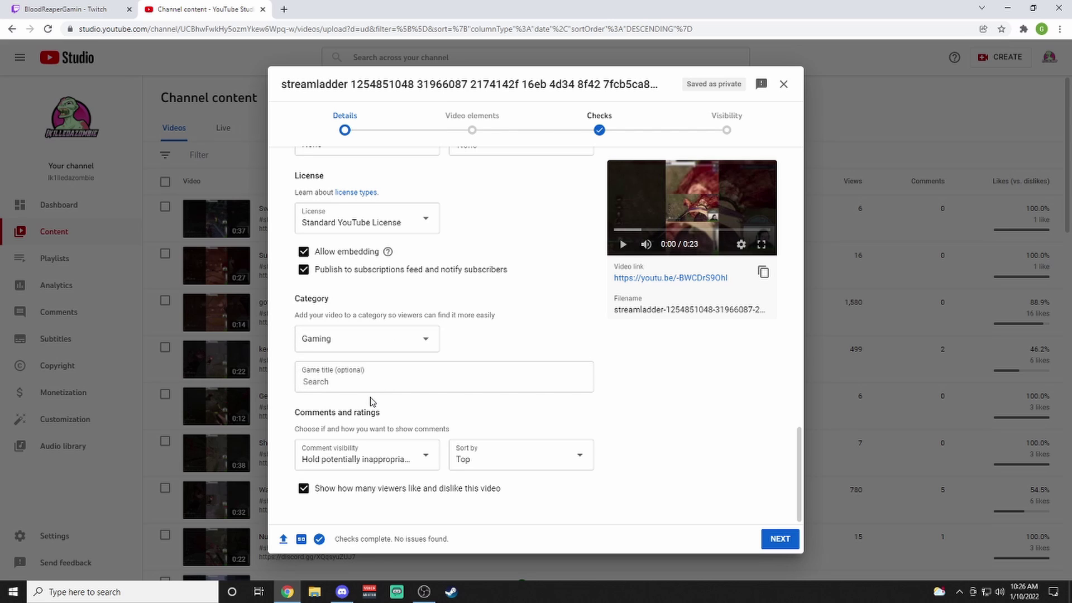
type("dead by")
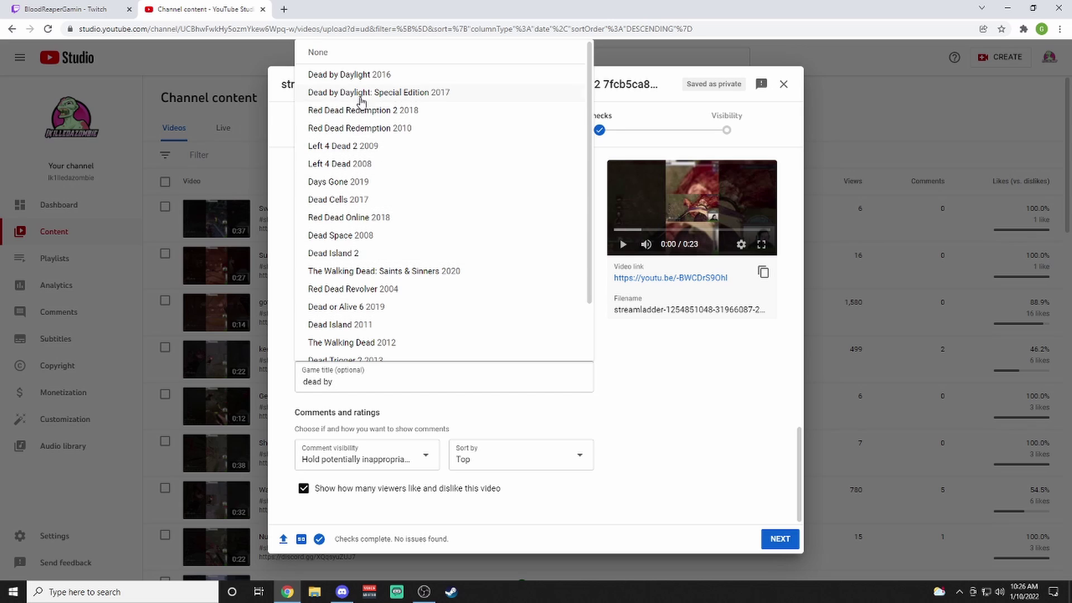
left_click(366, 75)
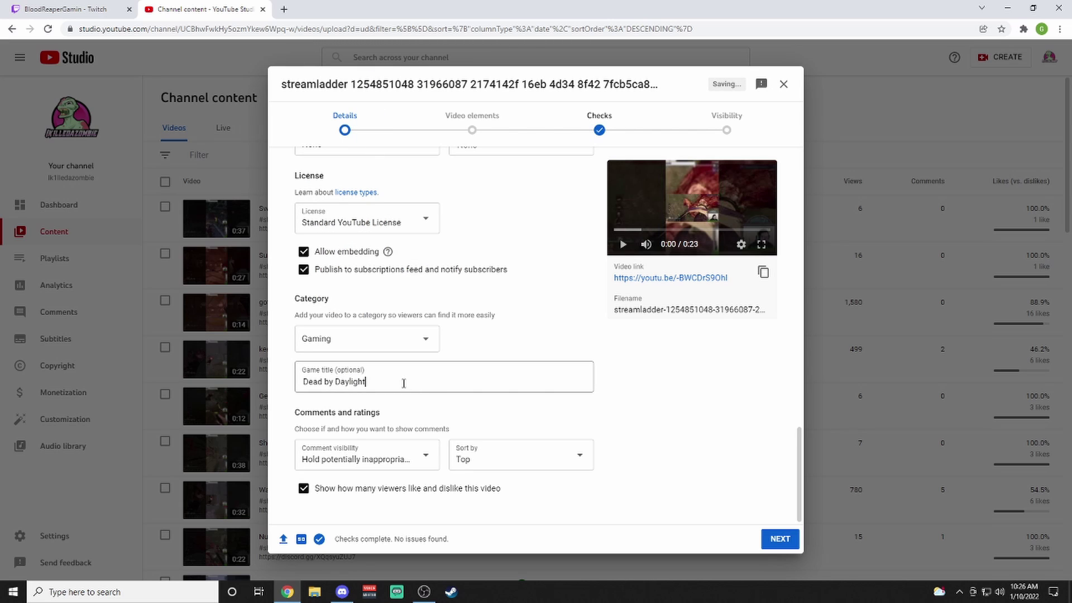
left_click_drag(402, 382, 275, 387)
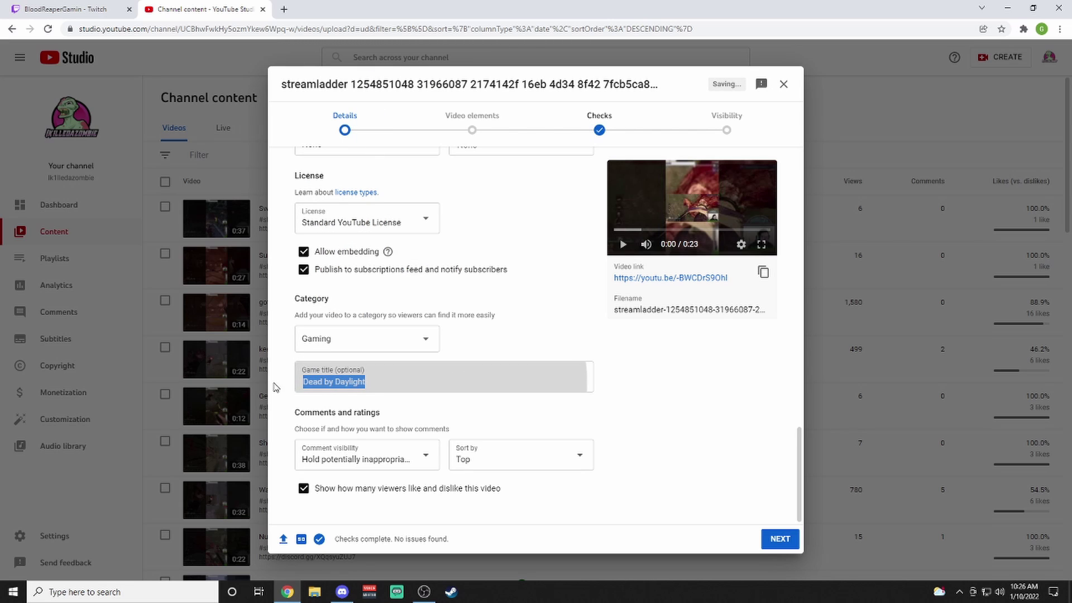
left_click(629, 401)
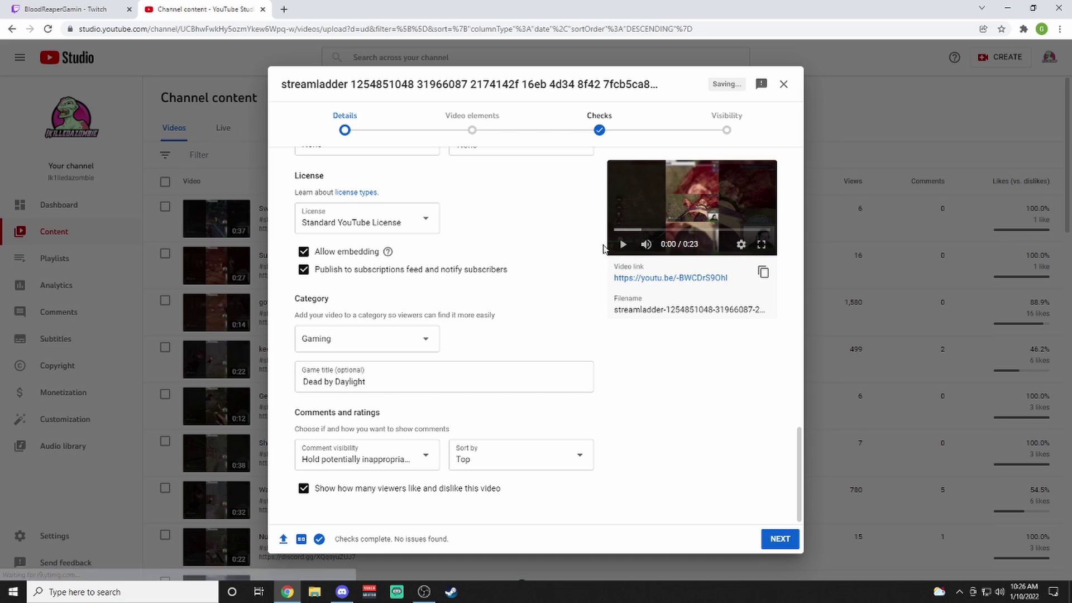
Clear the game title so the video has no game assigned.
left_click_drag(429, 378, 300, 384)
left_click_drag(362, 383, 251, 385)
key("BackSpace")
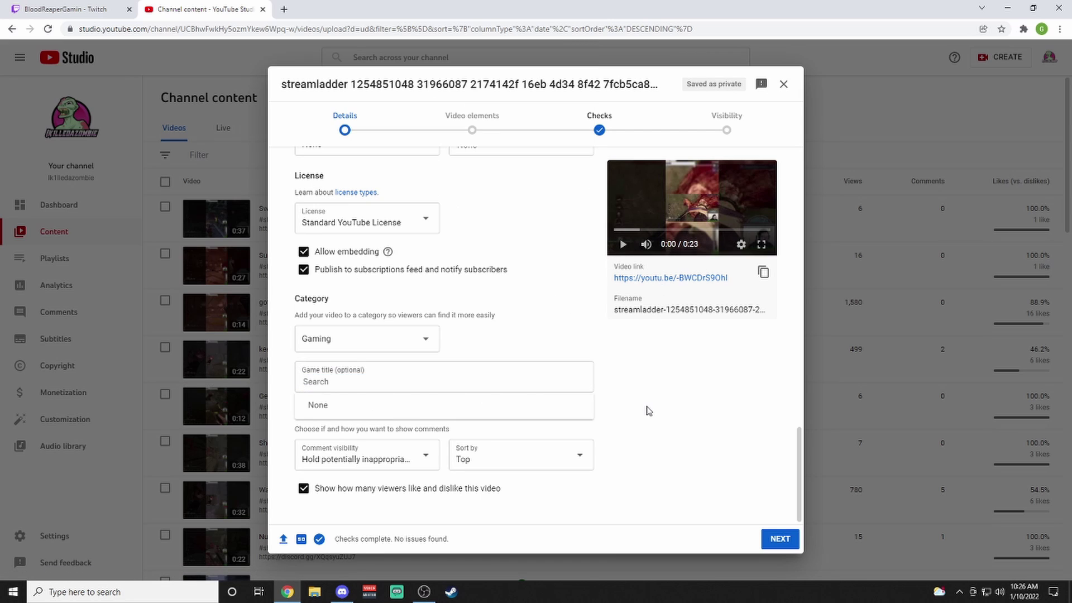
left_click(631, 415)
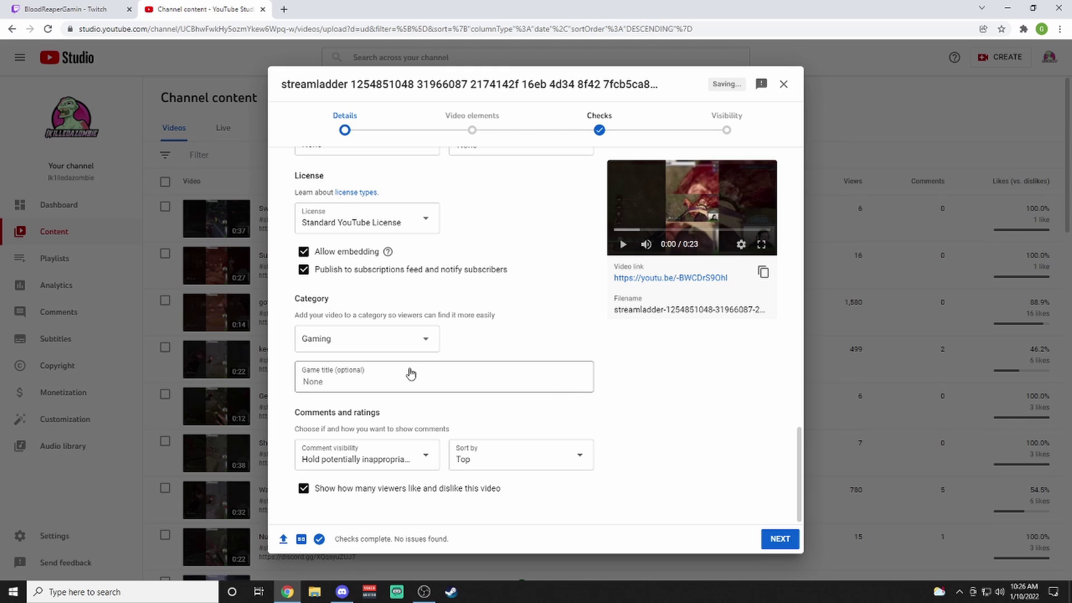
Examine the comment visibility options in the comments and ratings settings.
left_click_drag(305, 428, 451, 429)
left_click(471, 431)
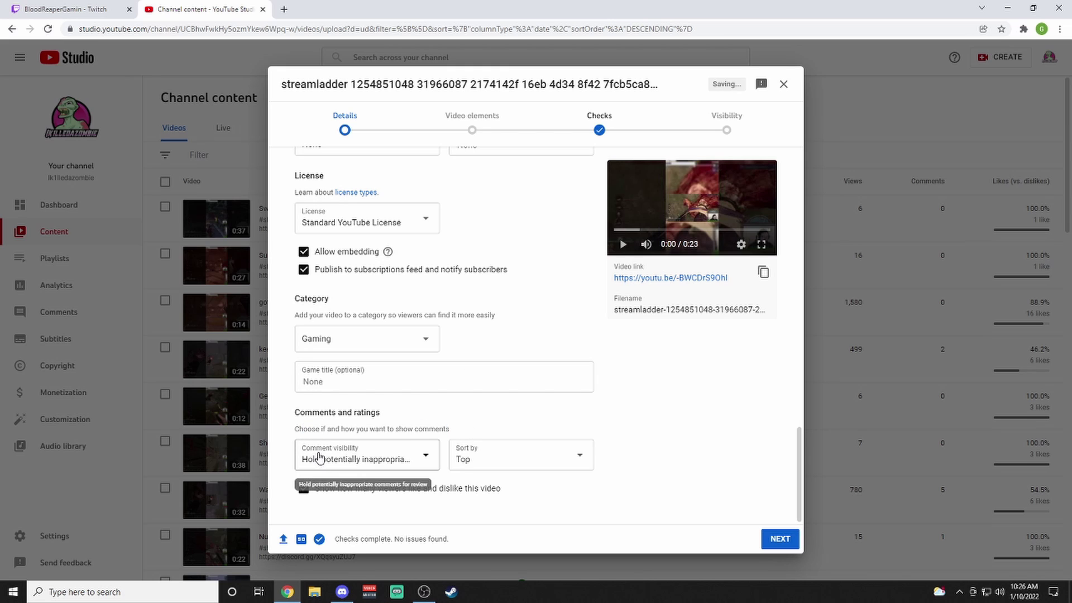
left_click(425, 466)
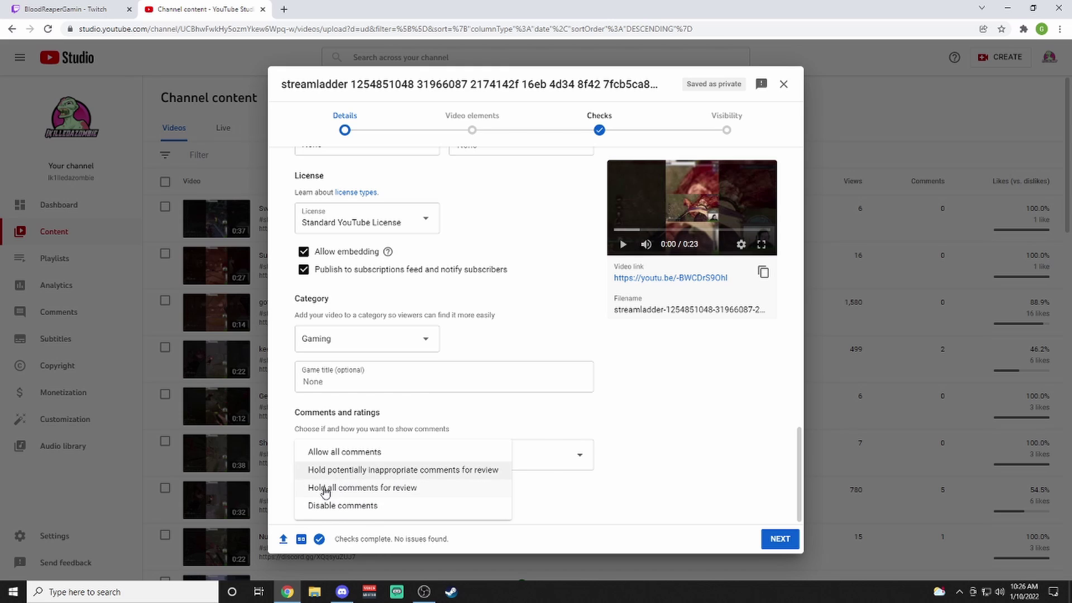
left_click(711, 429)
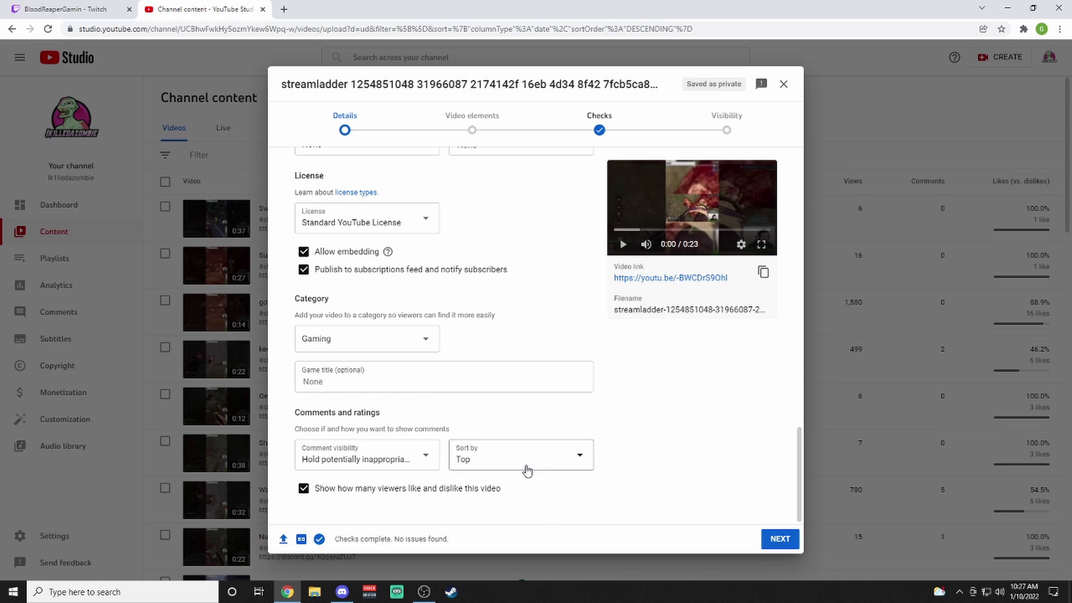
Look over the whole details form, from title and description through tags and category to the comment settings.
scroll(527, 469, "up", 3)
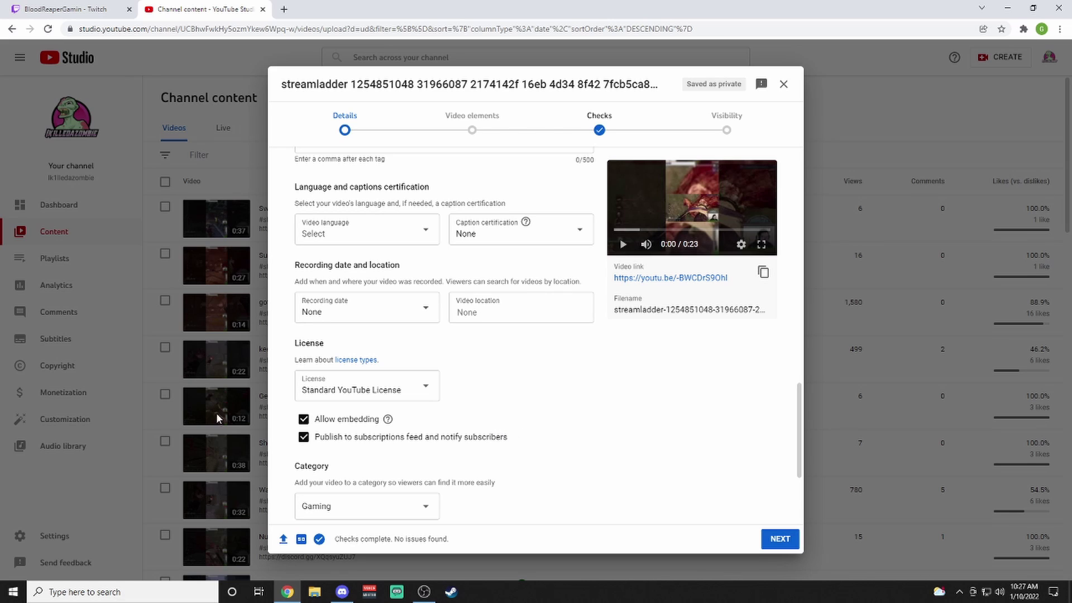
scroll(639, 455, "up", 6)
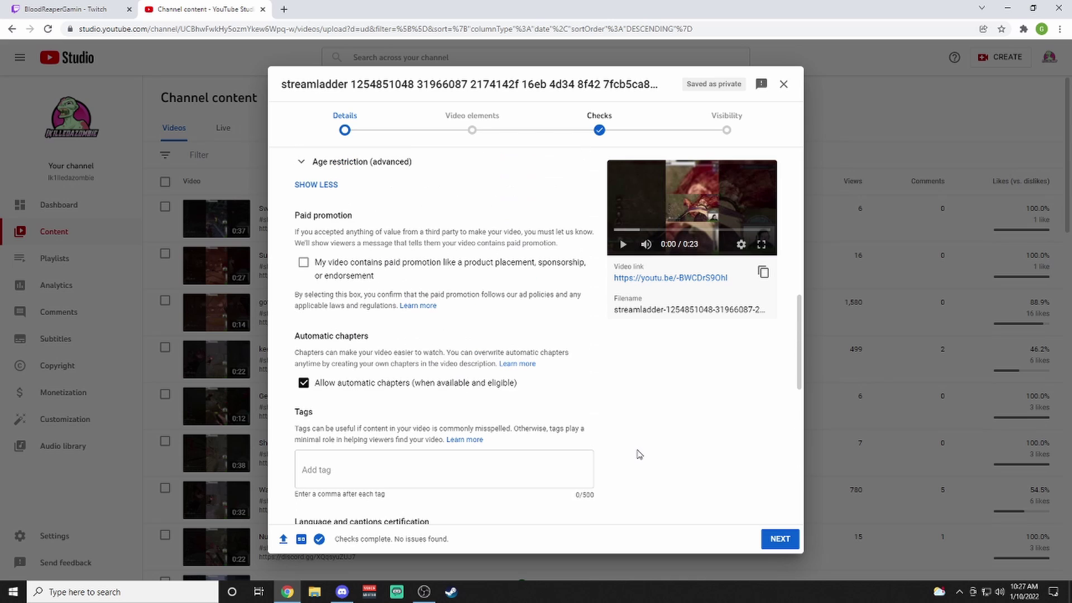
scroll(638, 455, "up", 10)
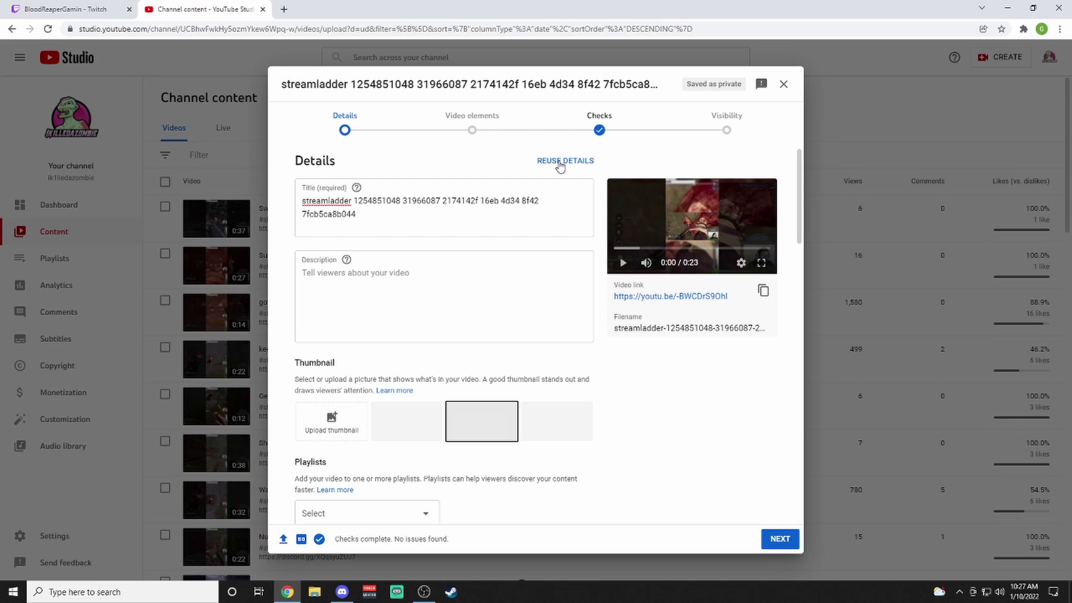
scroll(483, 363, "down", 1)
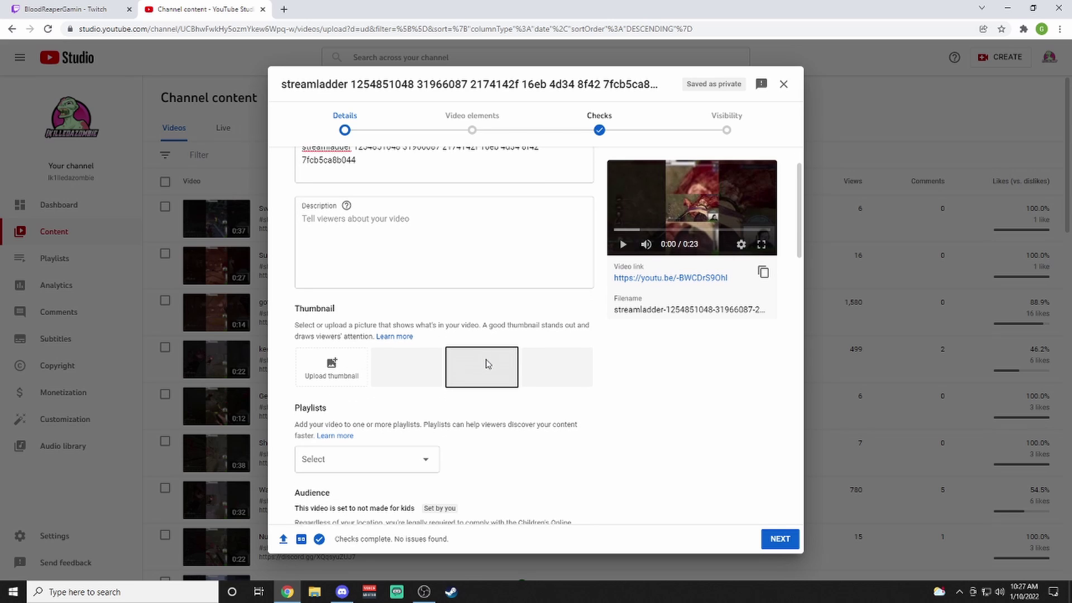
left_click(320, 233)
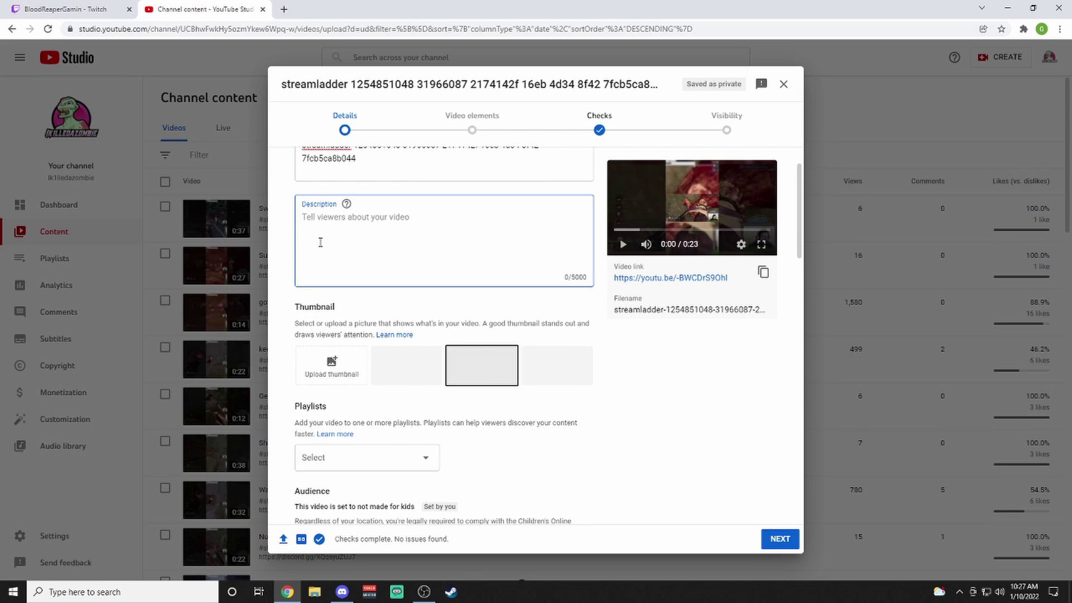
scroll(360, 243, "down", 10)
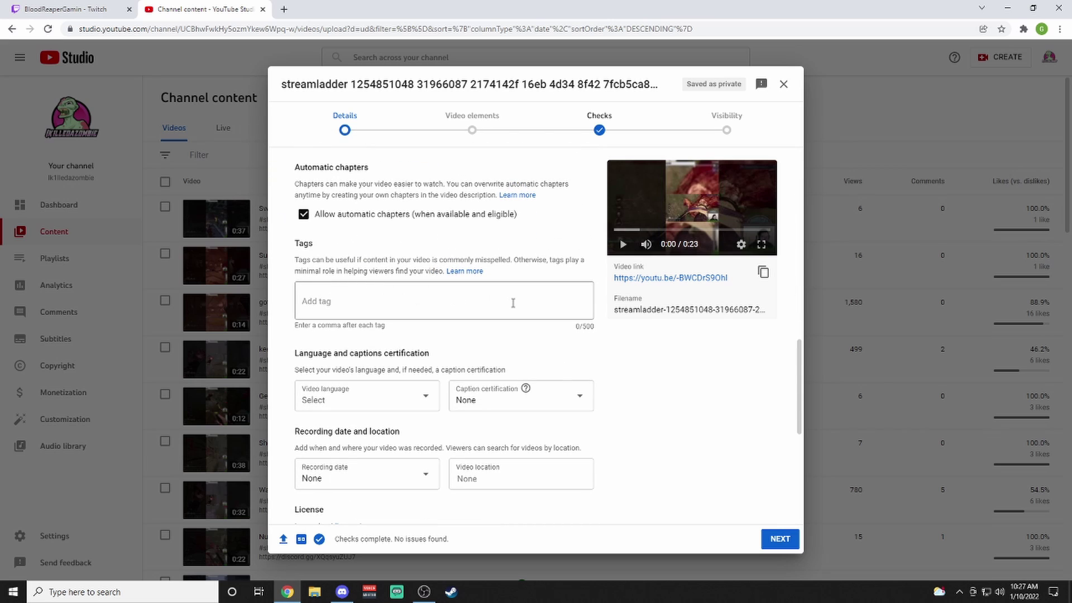
scroll(455, 318, "down", 6)
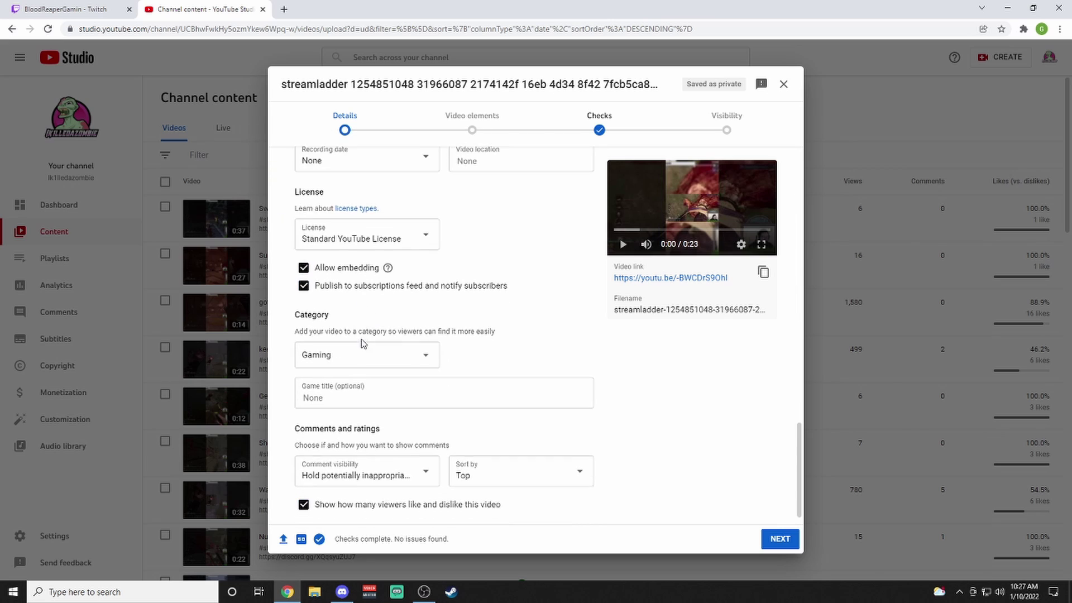
scroll(536, 391, "up", 15)
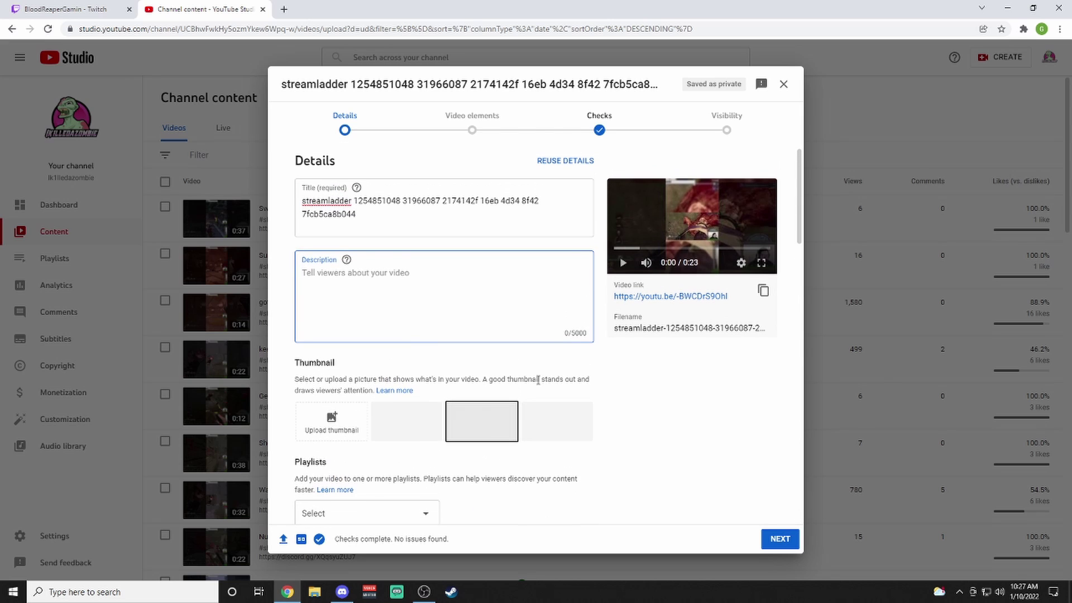
Reuse the title, description, tags, video language and category from the previous "Sweaty endgame..." video.
left_click(559, 161)
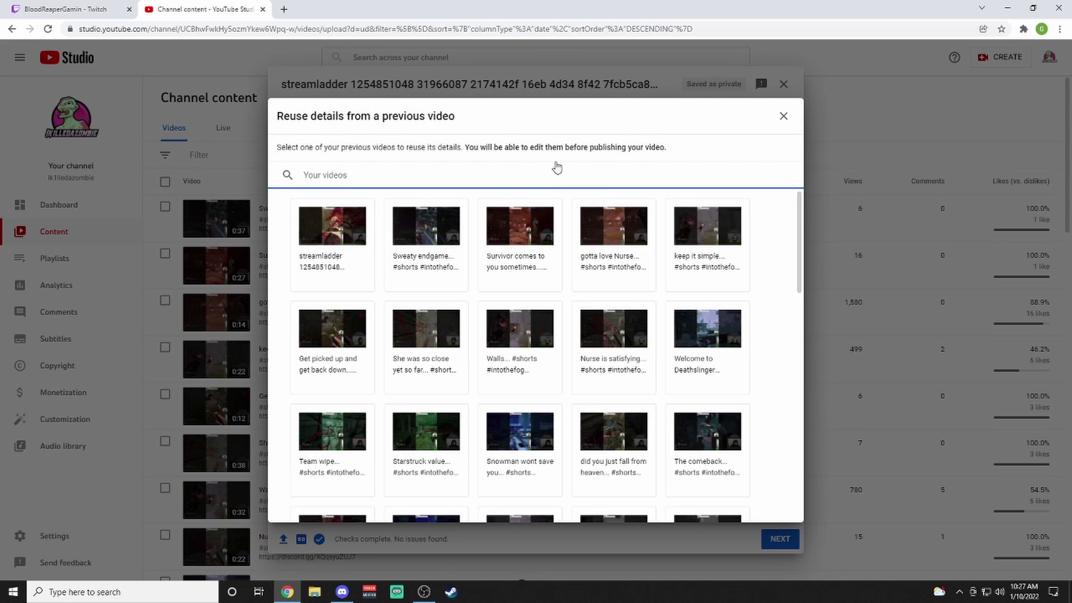
left_click(435, 235)
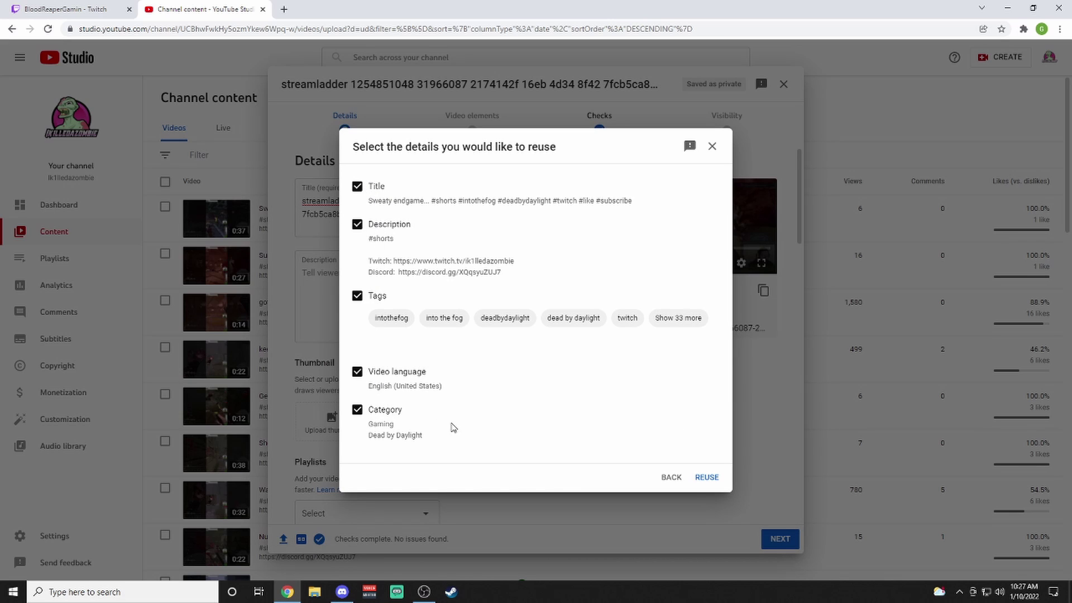
left_click(358, 188)
left_click(357, 188)
left_click(707, 478)
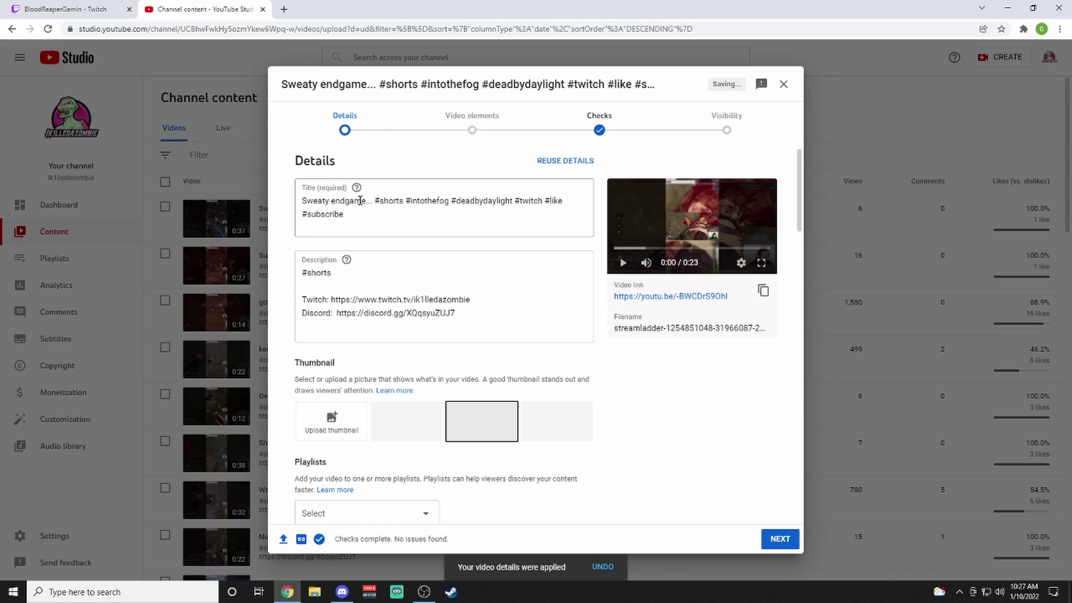
Replace "Sweaty endgame" at the start of the video title with "Almost got away", keeping the hashtags.
left_click_drag(364, 202, 294, 206)
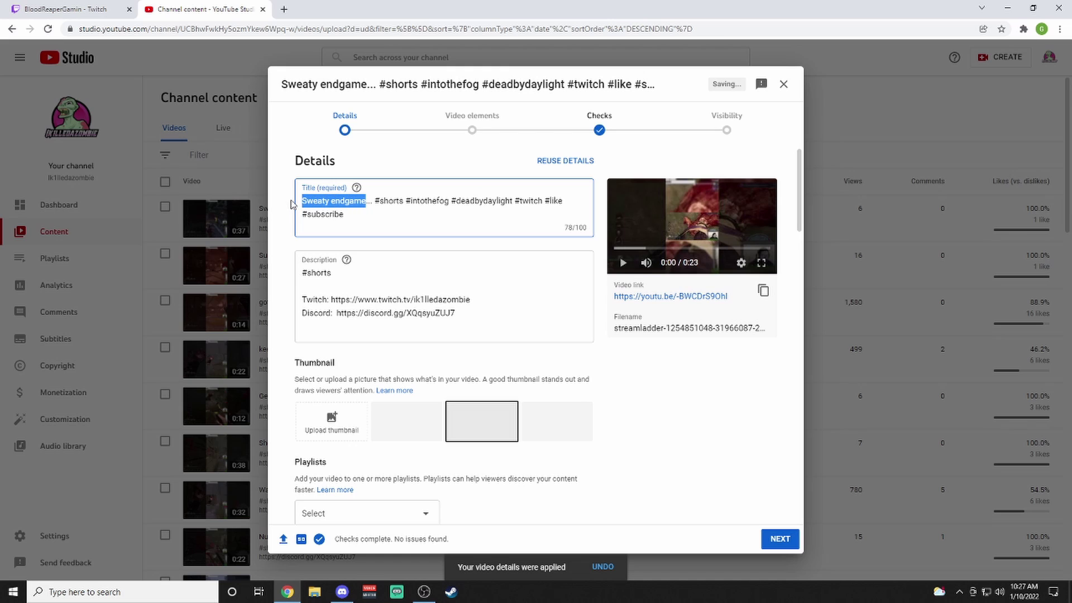
key("BackSpace")
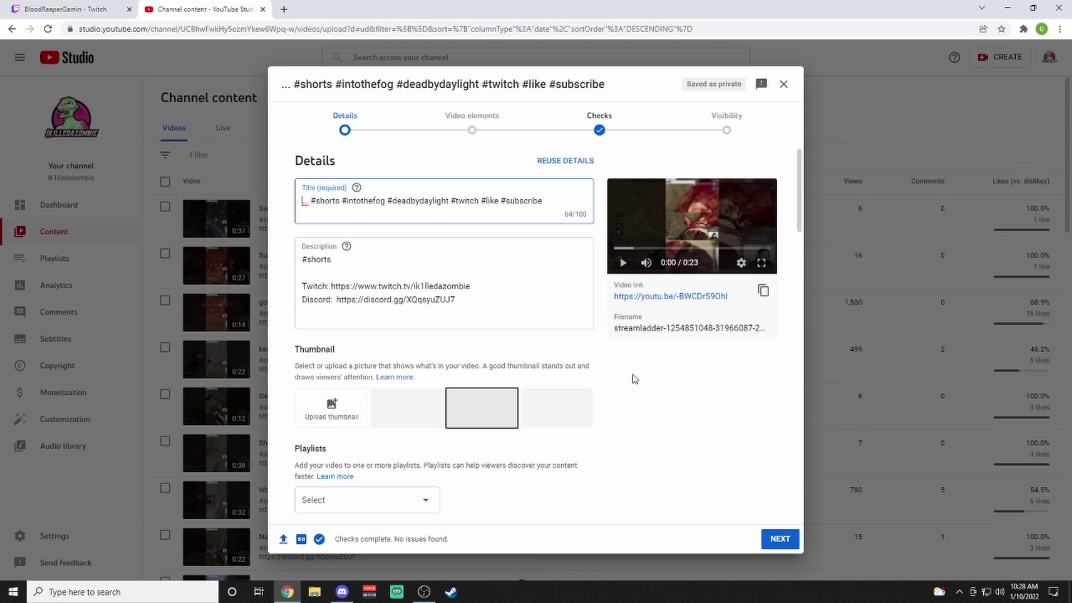
type("Almost got ")
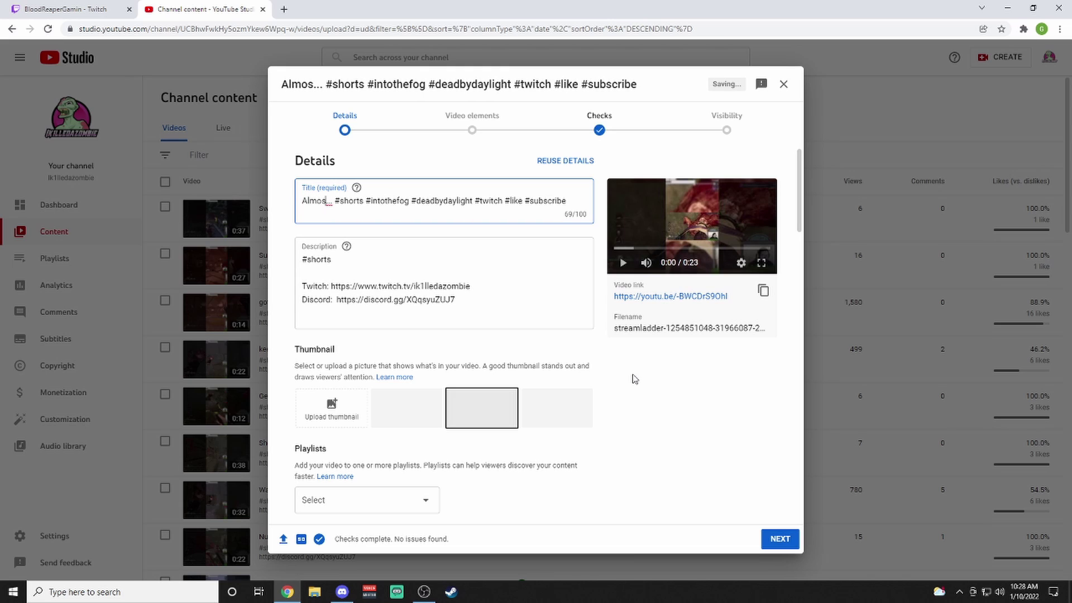
type("away")
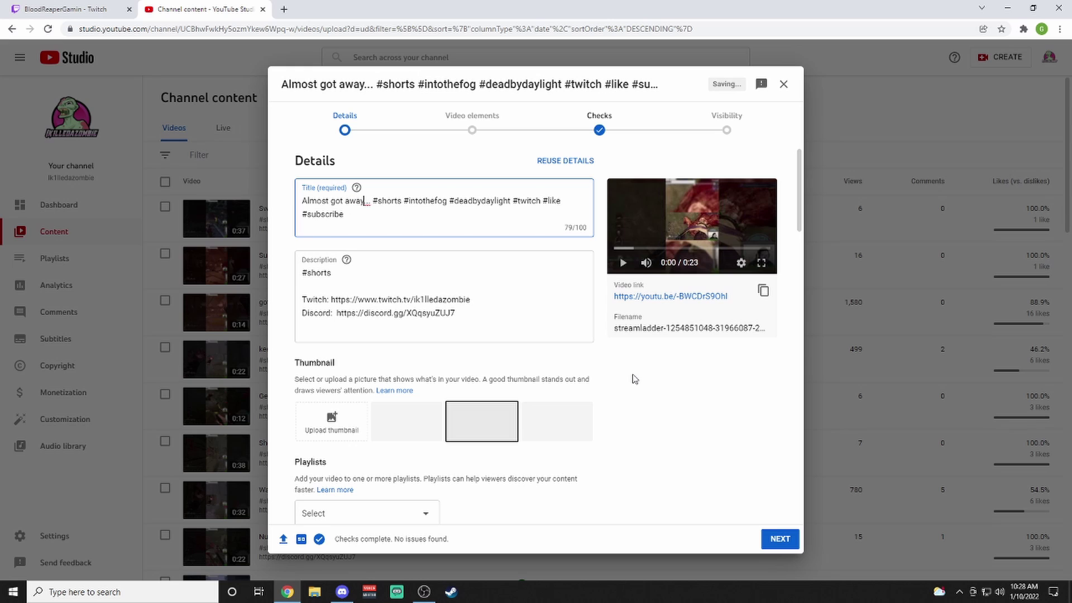
left_click(673, 408)
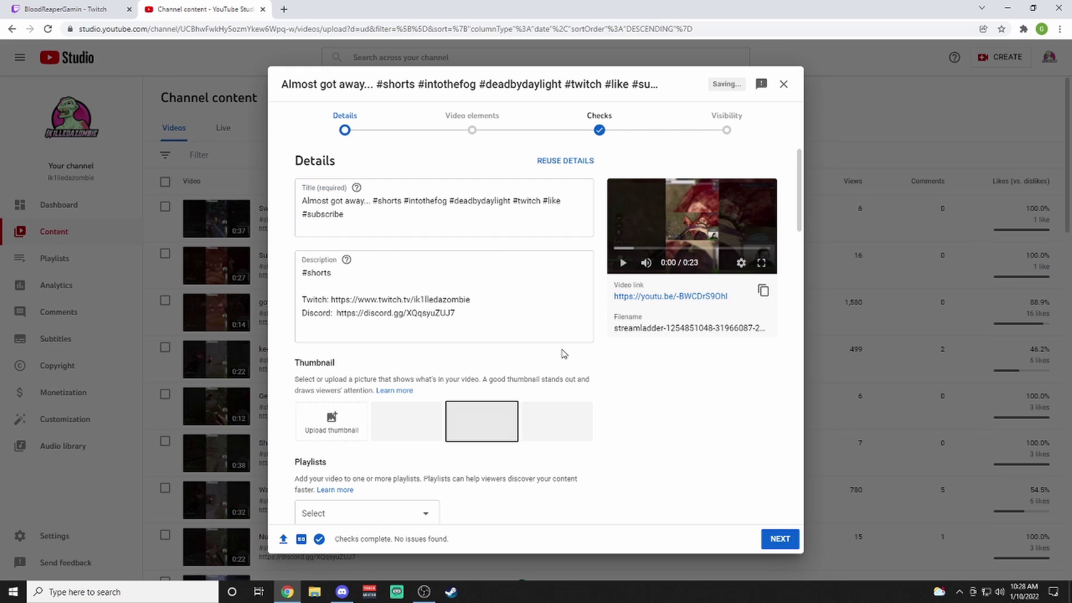
Review the reused description, audience setting, tags, language, category and game title throughout the details form.
scroll(360, 244, "down", 2)
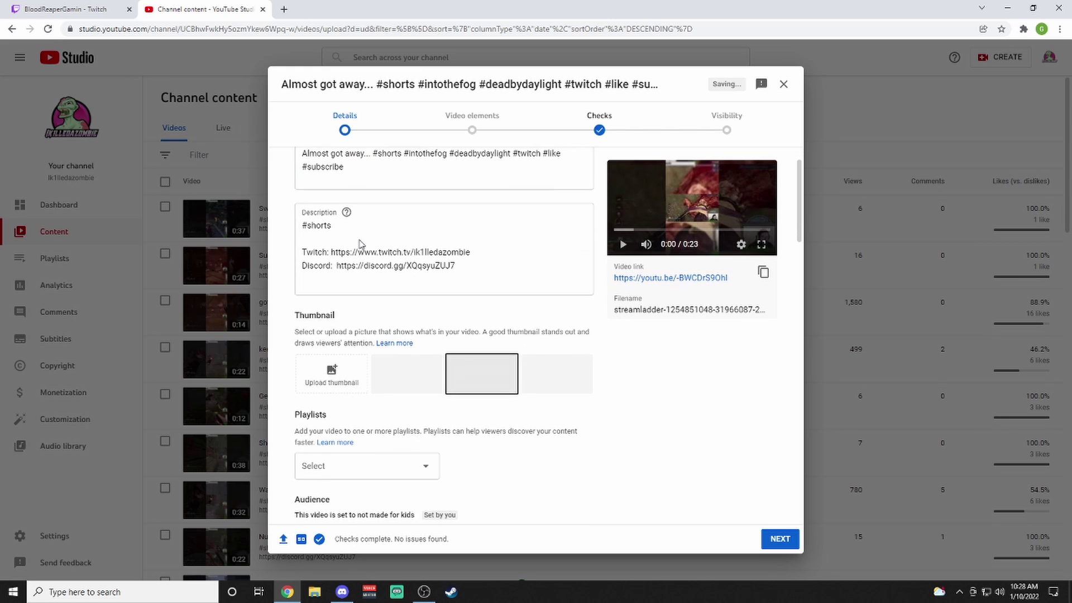
scroll(360, 244, "down", 5)
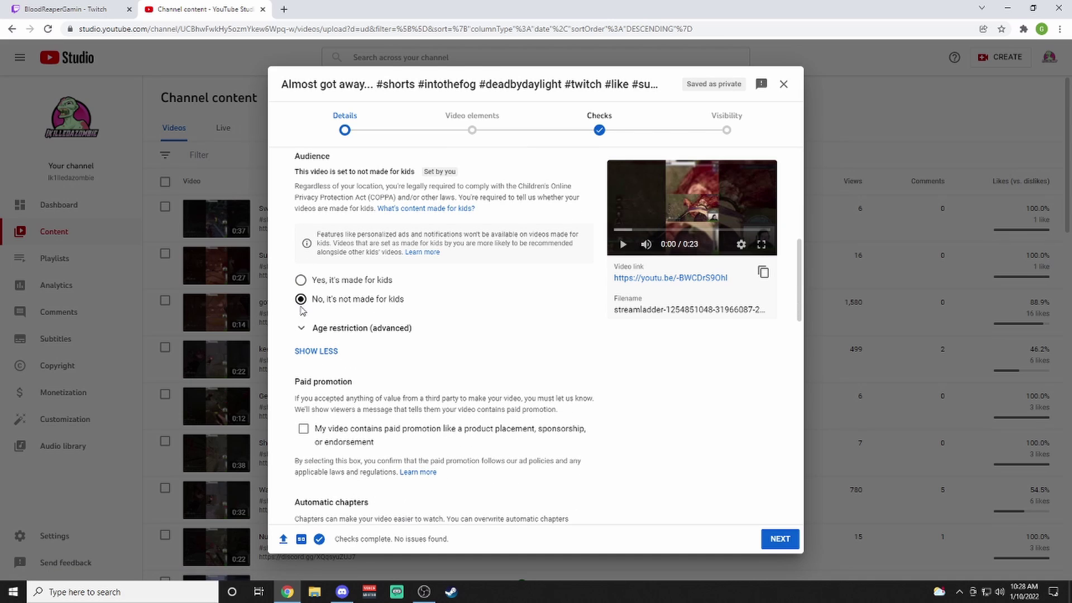
scroll(570, 425, "up", 3)
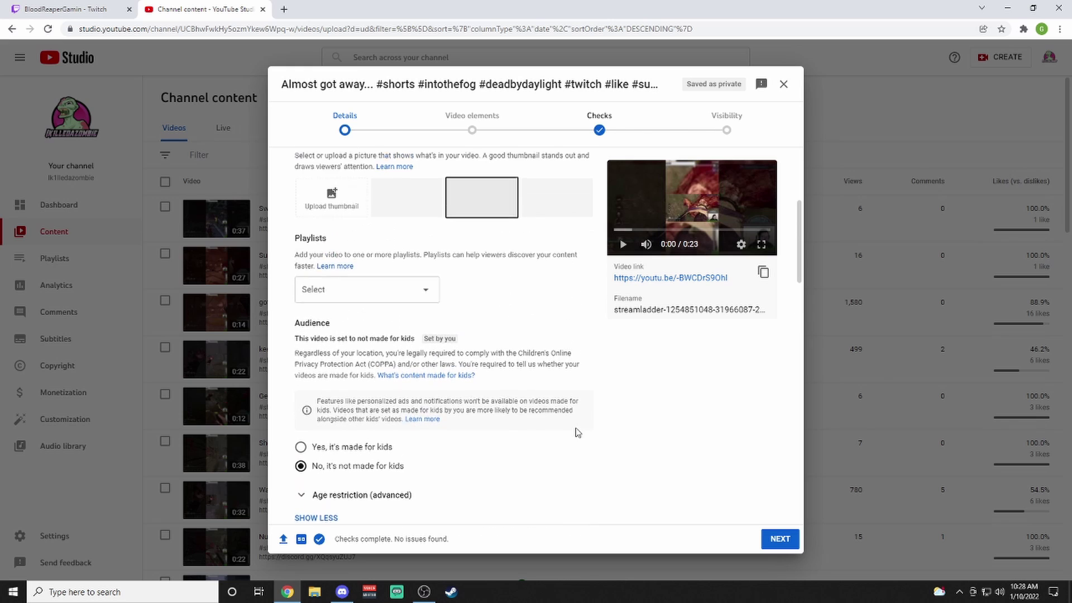
scroll(578, 433, "up", 4)
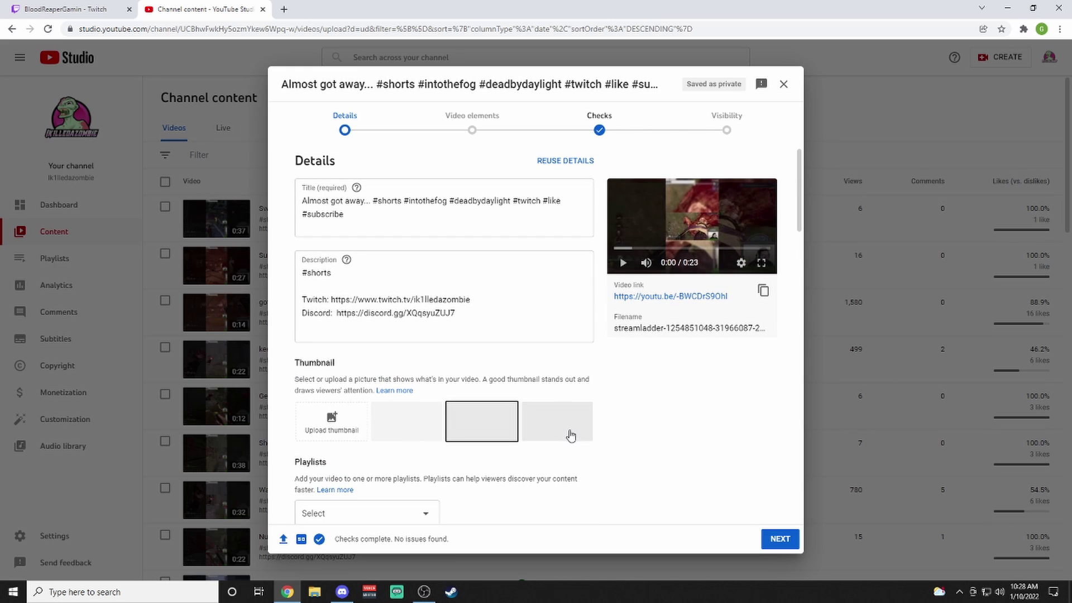
scroll(571, 435, "down", 15)
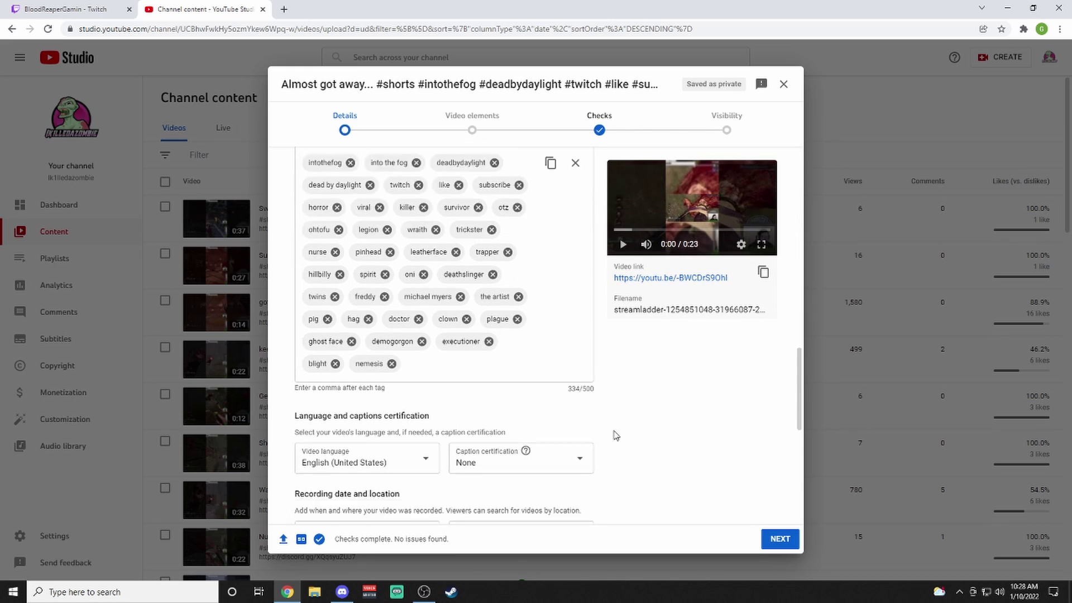
scroll(587, 413, "down", 2)
scroll(368, 268, "down", 2)
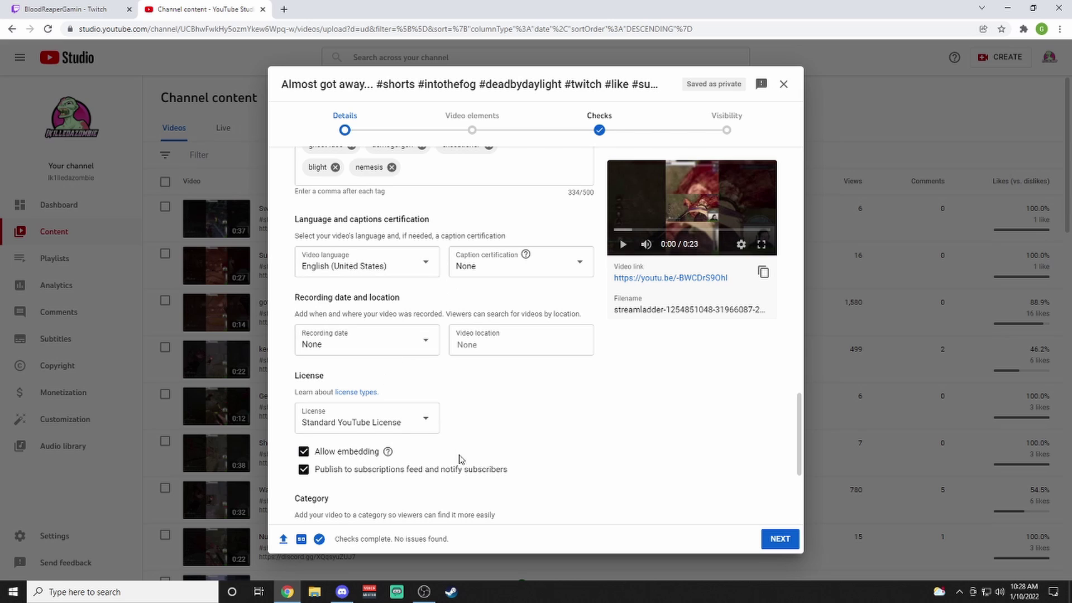
scroll(459, 459, "down", 3)
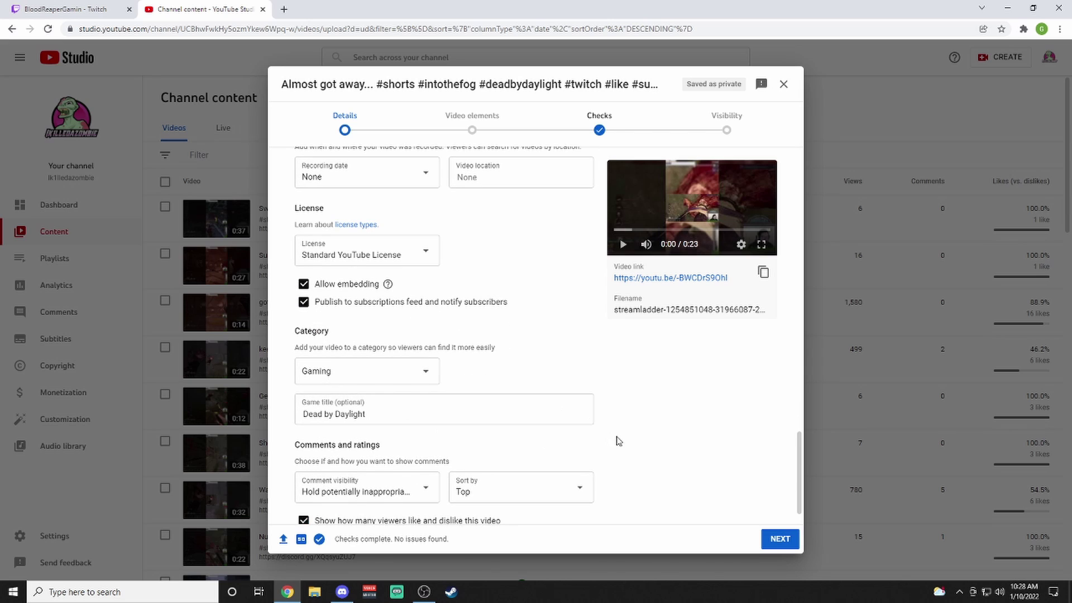
scroll(603, 443, "down", 1)
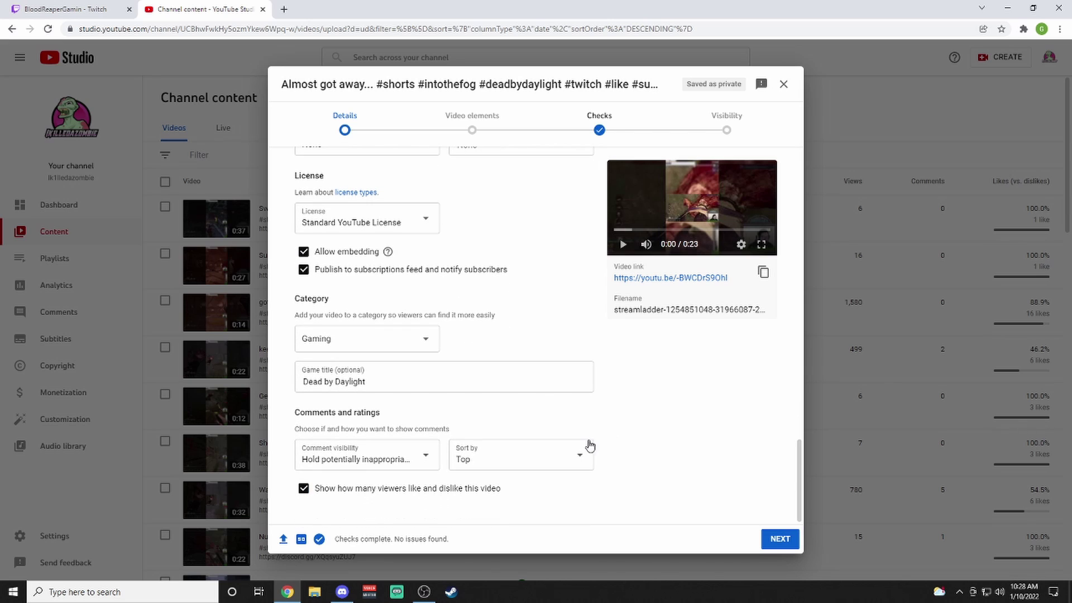
Advance to the video elements stage and review the options for adding subtitles and cards.
left_click(774, 539)
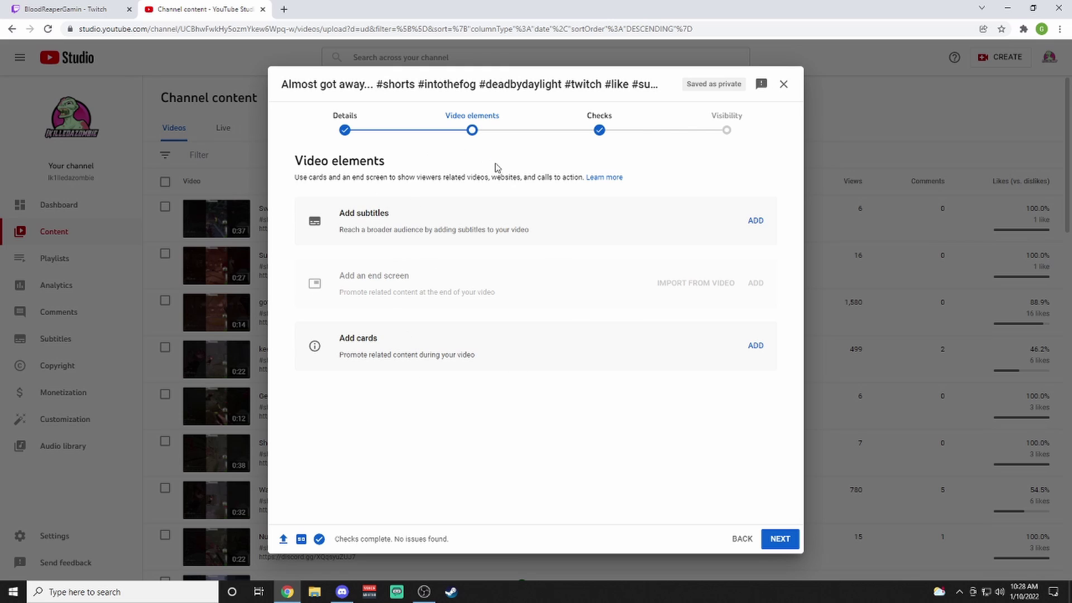
left_click_drag(343, 210, 402, 225)
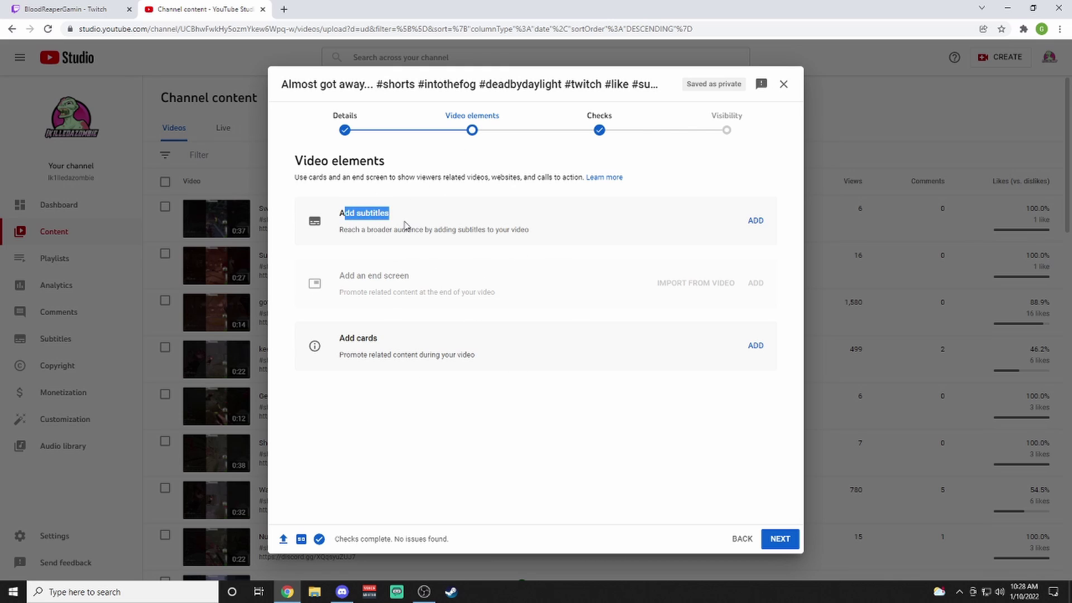
left_click(414, 420)
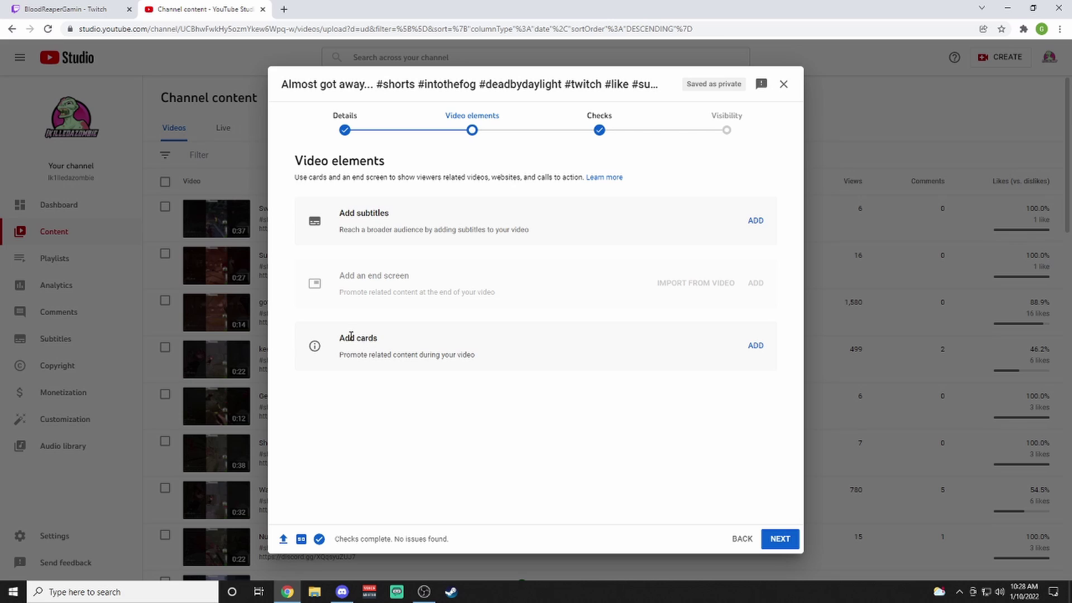
left_click_drag(350, 337, 389, 344)
left_click(447, 432)
Continue to the checks stage and read the video's copyright check result.
left_click(783, 539)
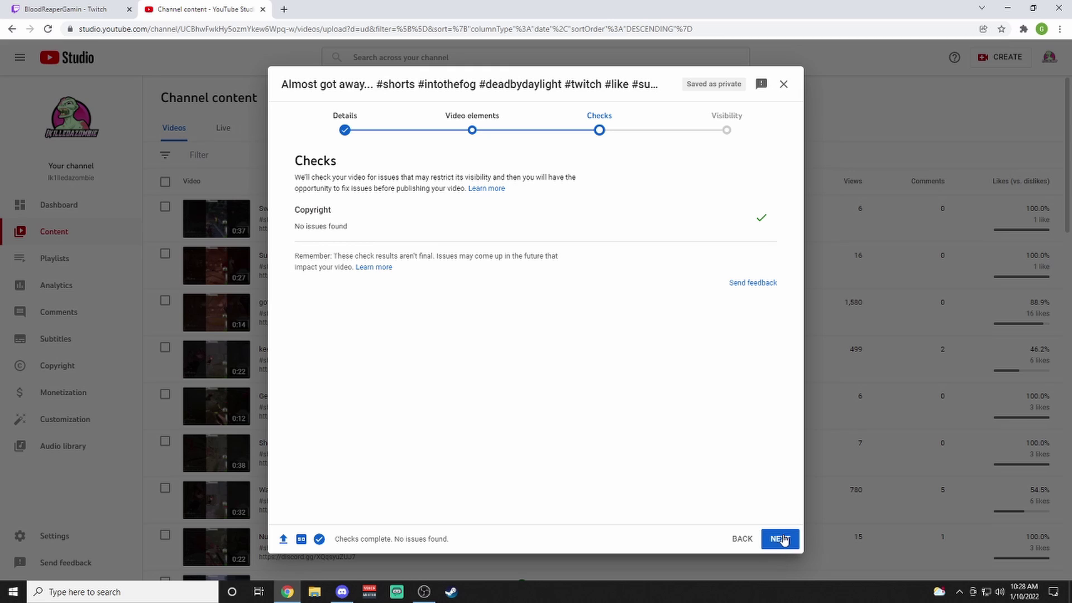
left_click_drag(293, 164, 405, 201)
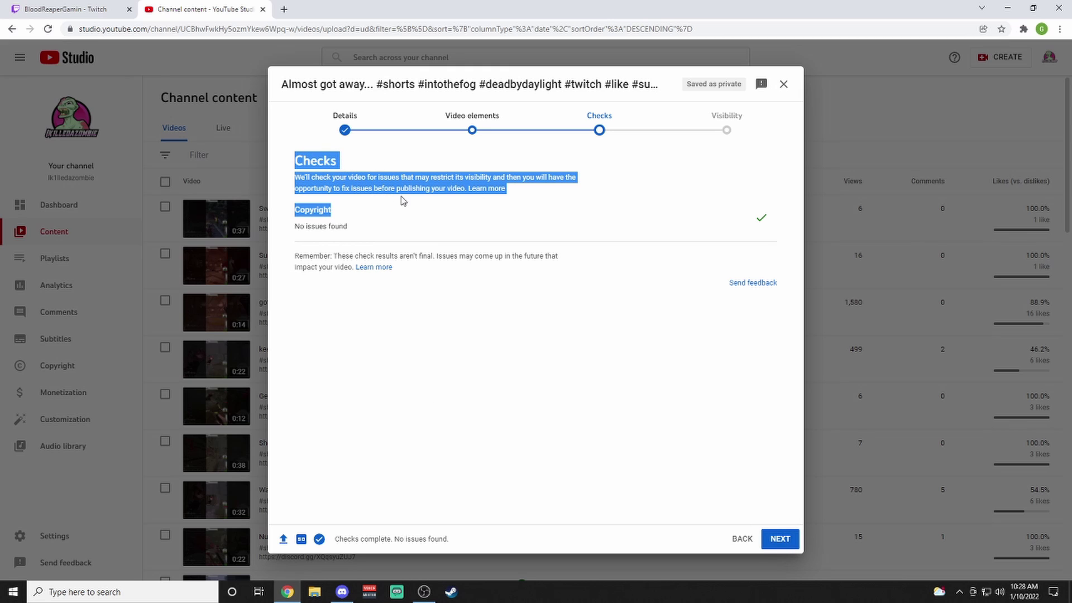
left_click(328, 186)
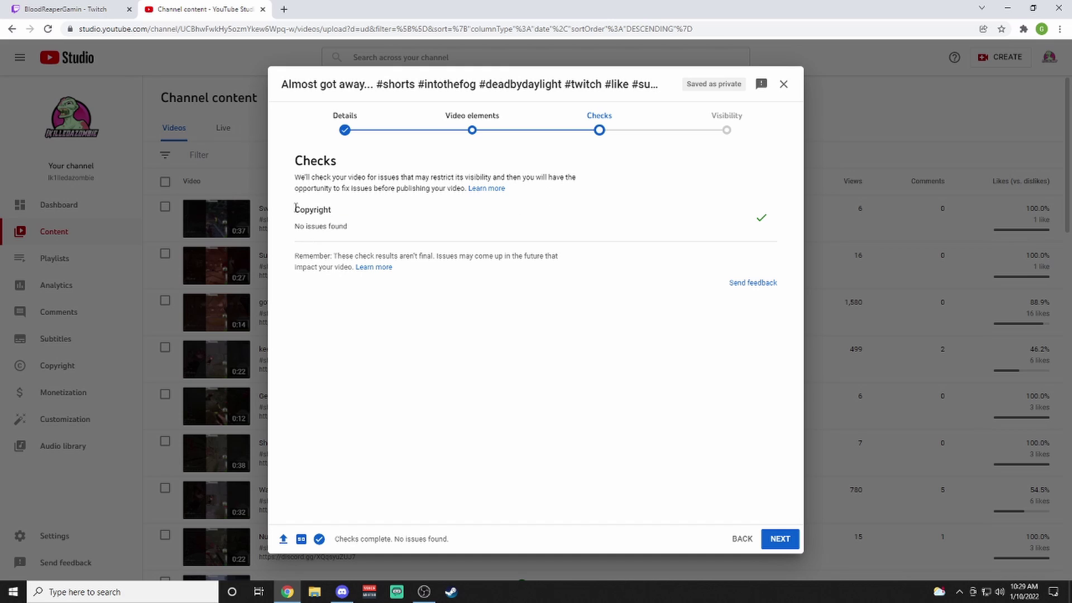
left_click_drag(295, 204, 377, 237)
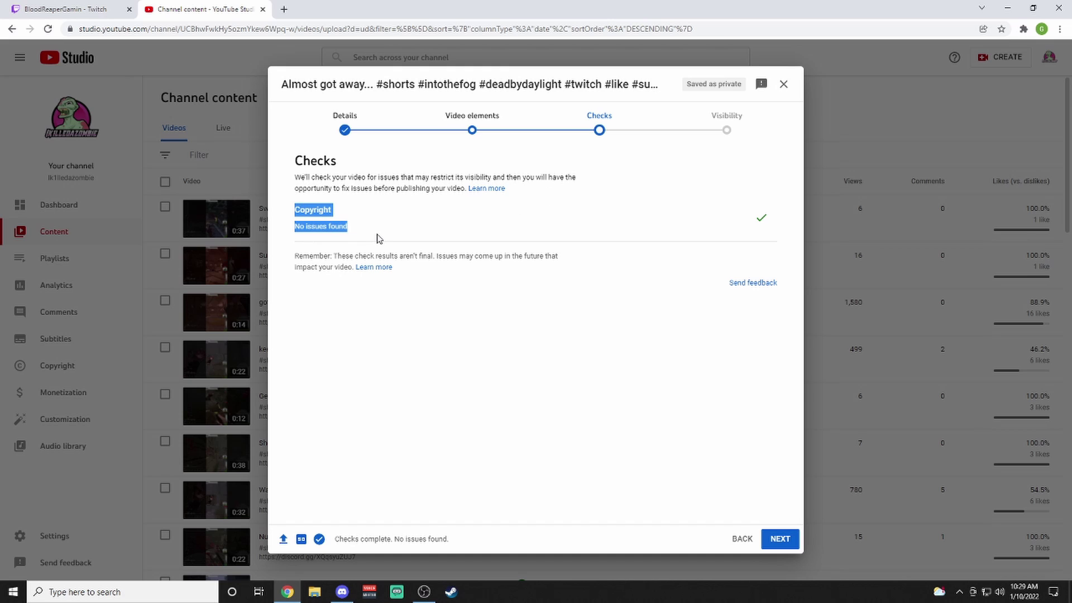
left_click(482, 379)
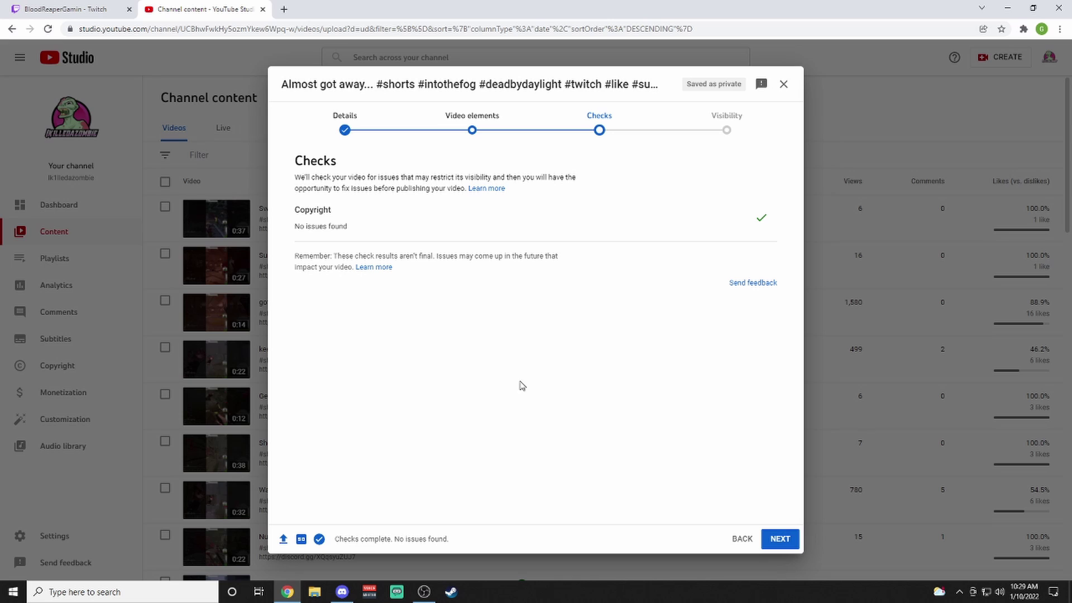
Advance to the visibility stage and set the video's visibility to Public.
left_click(774, 541)
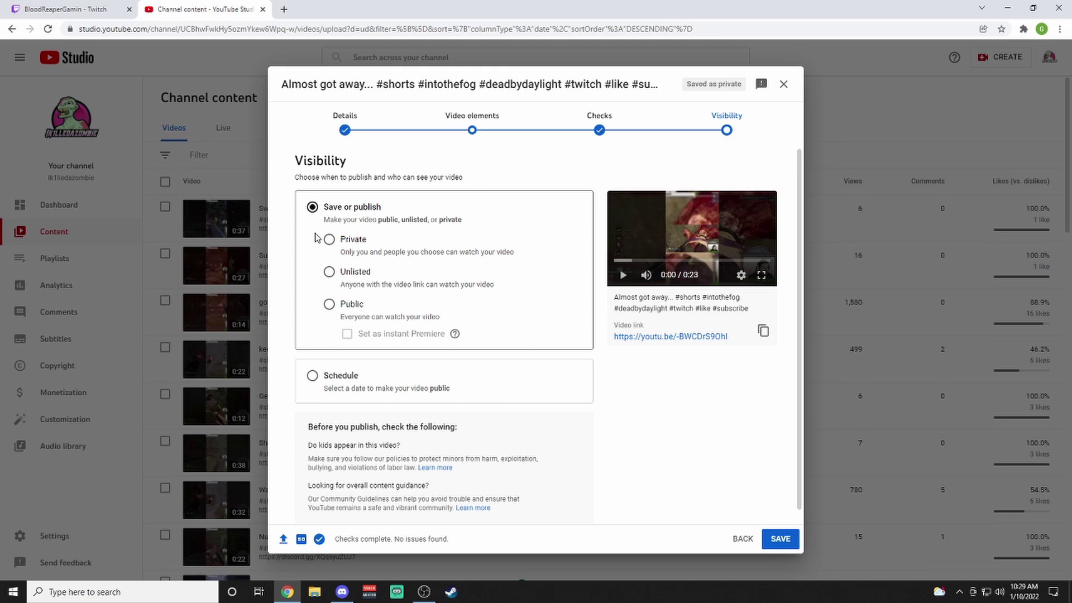
left_click_drag(306, 158, 402, 179)
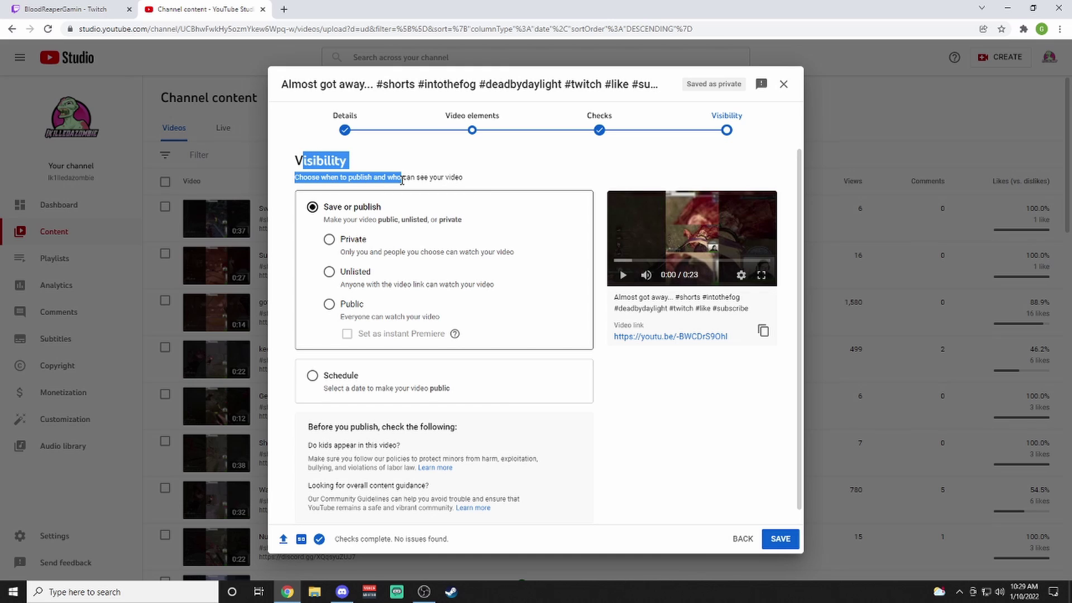
left_click(470, 175)
scroll(399, 254, "down", 1)
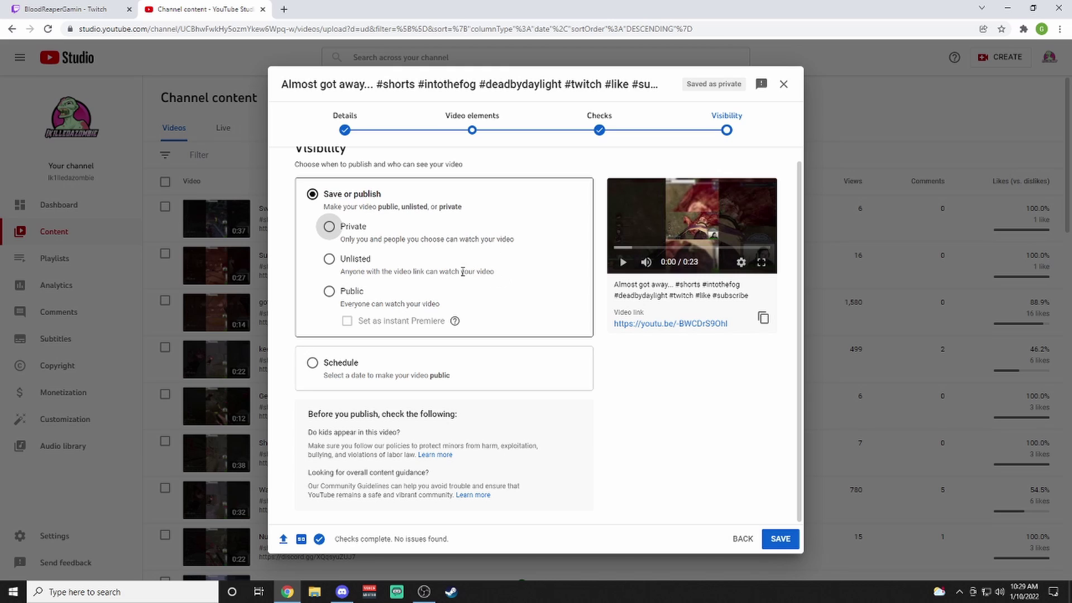
left_click(331, 292)
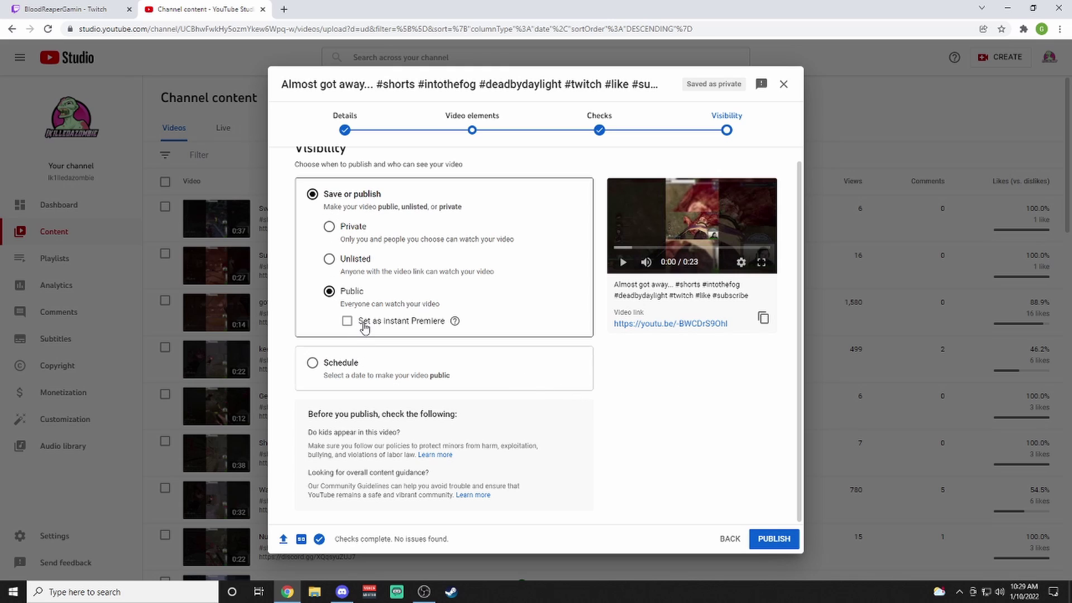
Switch the video to scheduled publishing and set the release date to Jan 14, 2022.
mouse_move(455, 323)
left_click_drag(327, 377, 440, 376)
left_click(570, 434)
left_click(312, 363)
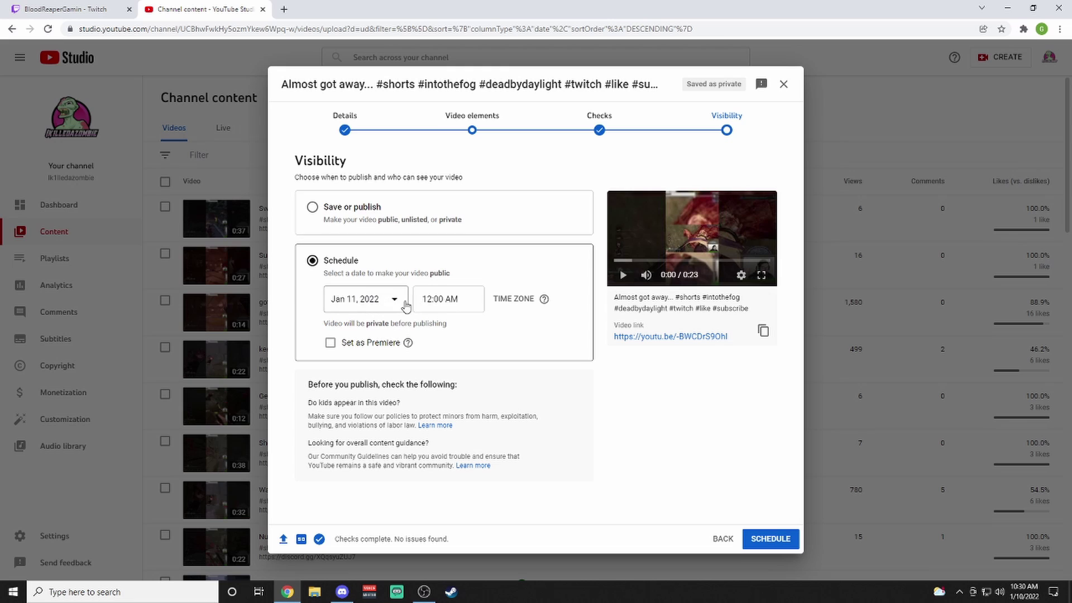
left_click(385, 302)
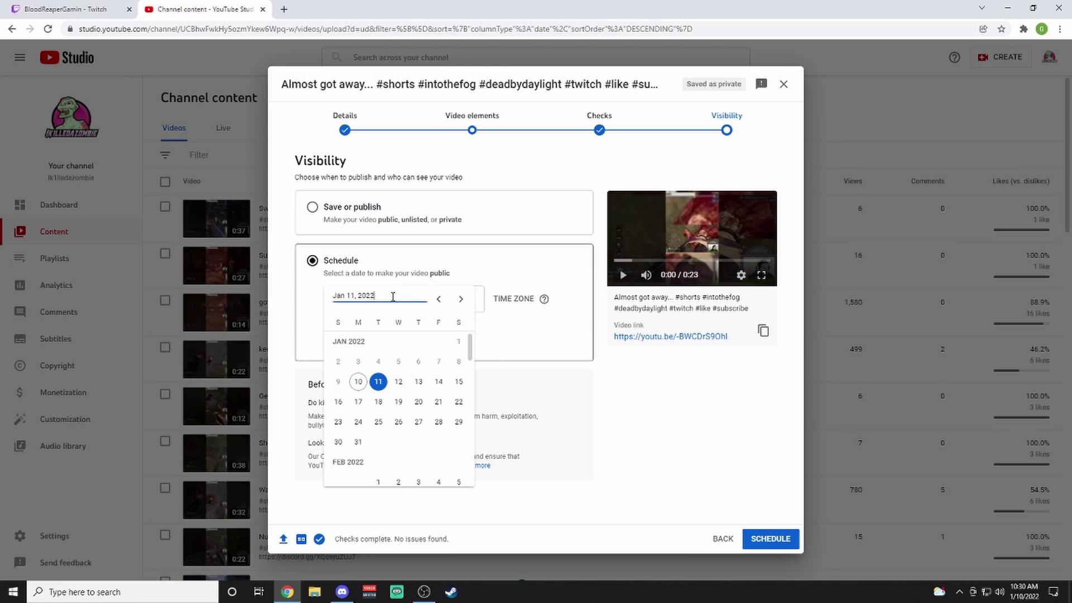
left_click(438, 382)
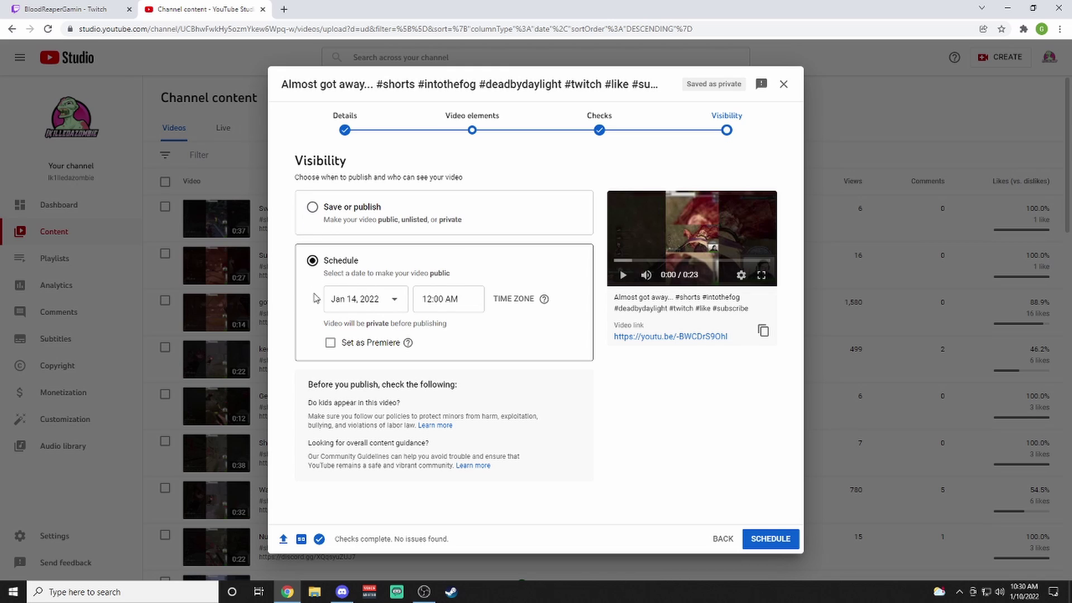
Return to immediate publishing with Public visibility and publish the video.
left_click(312, 208)
left_click(329, 304)
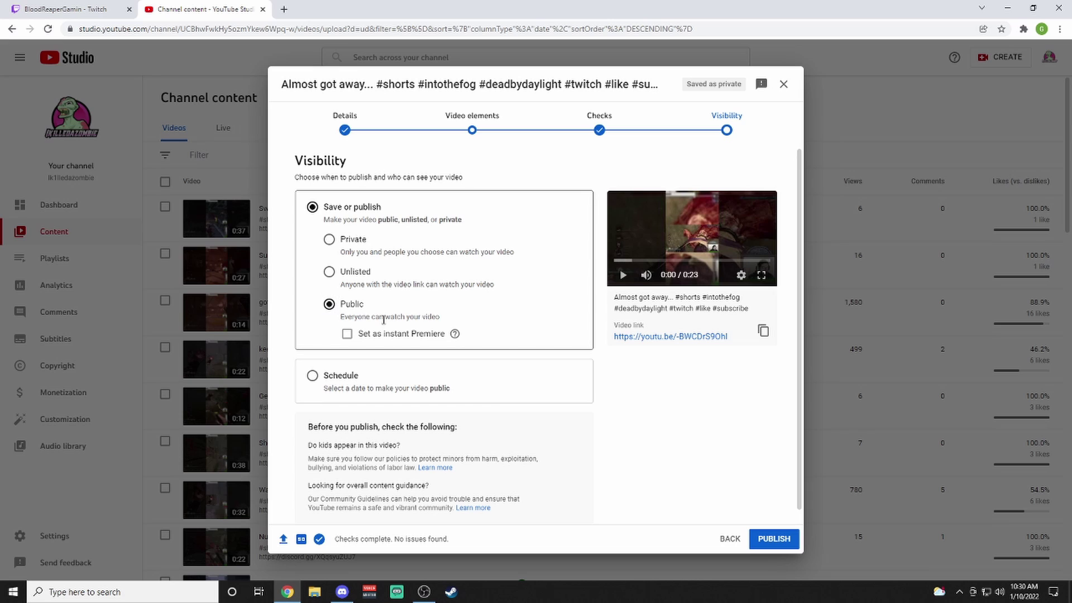
scroll(603, 446, "down", 1)
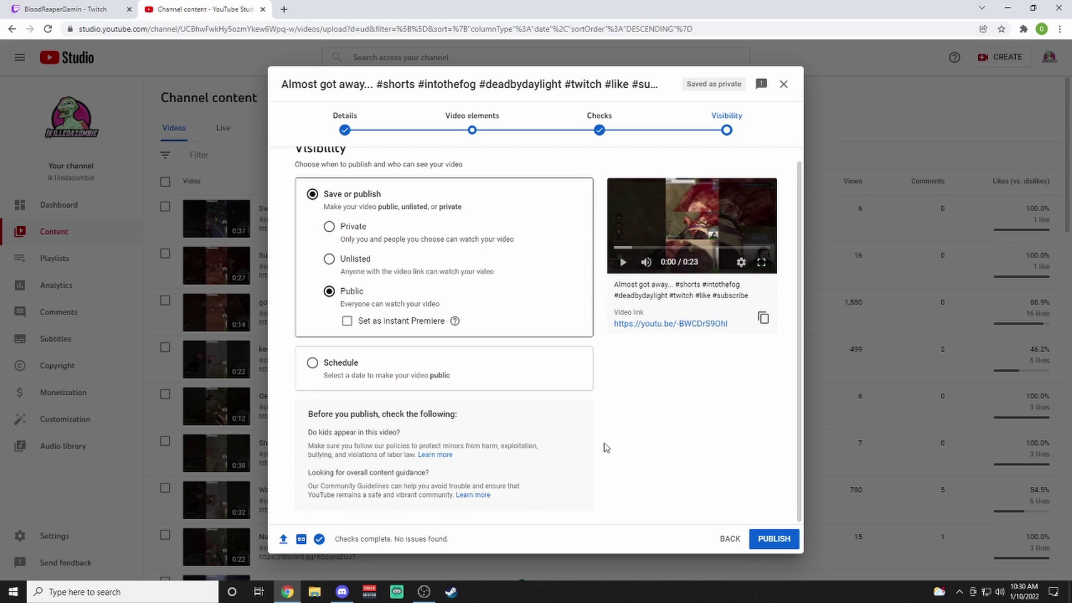
scroll(603, 446, "up", 1)
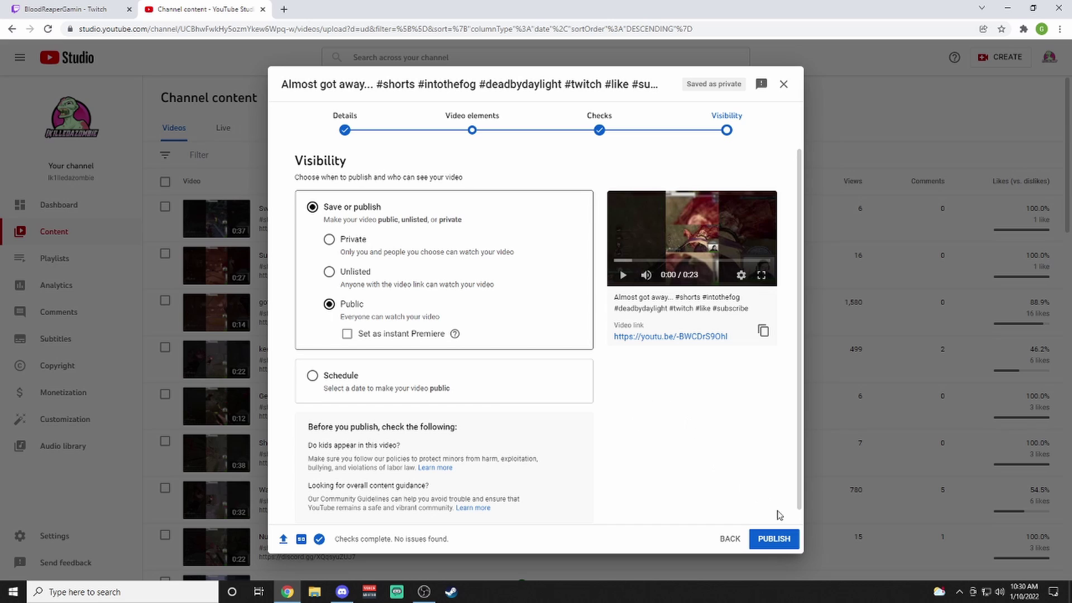
left_click(787, 543)
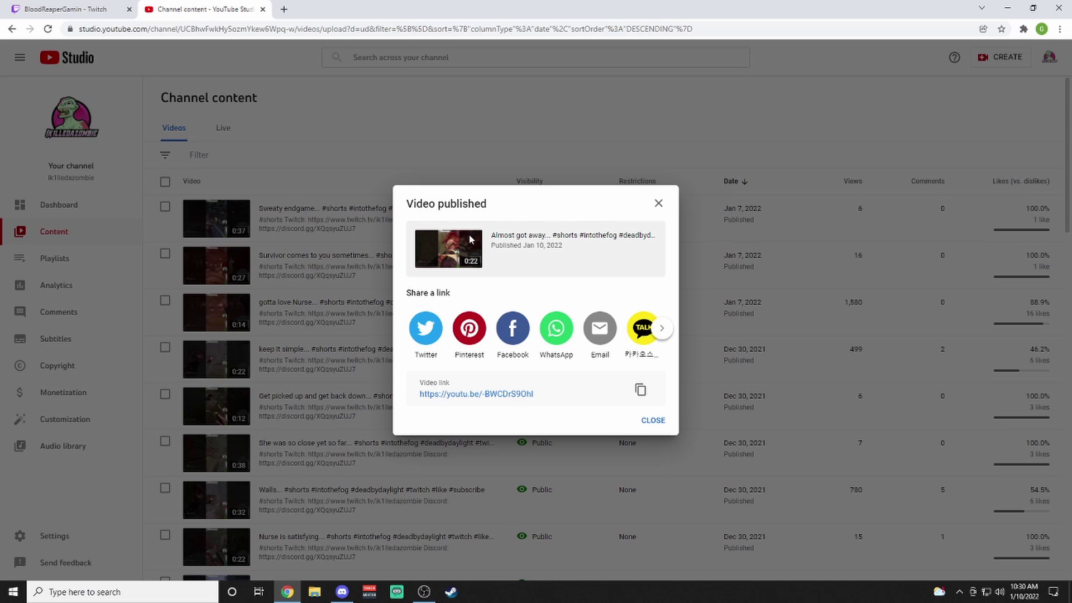
Browse the social networks and services offered for sharing the published video's link.
left_click_drag(416, 293, 548, 288)
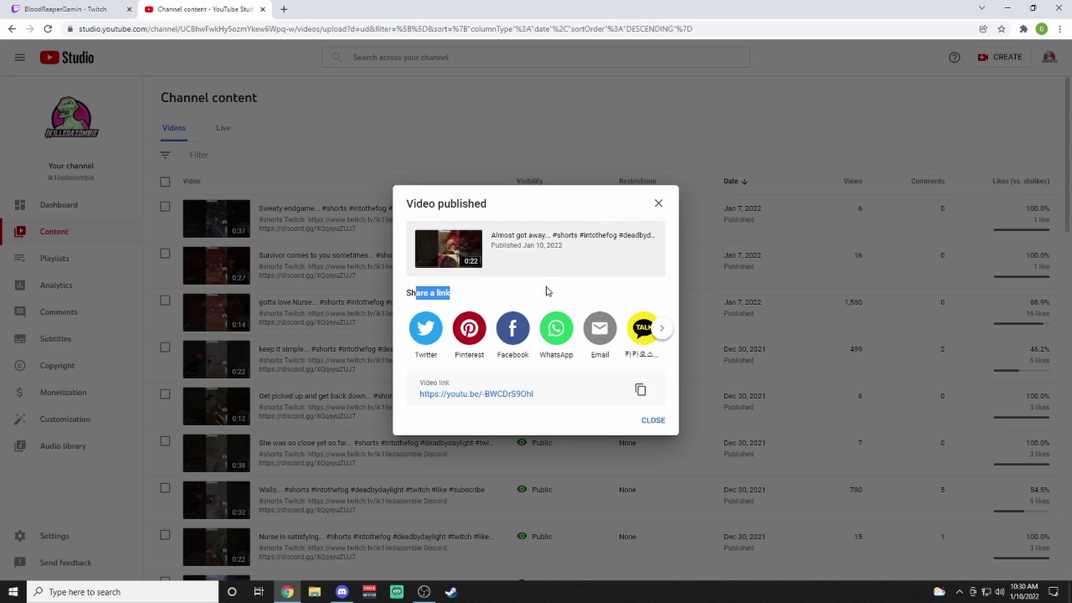
left_click(663, 333)
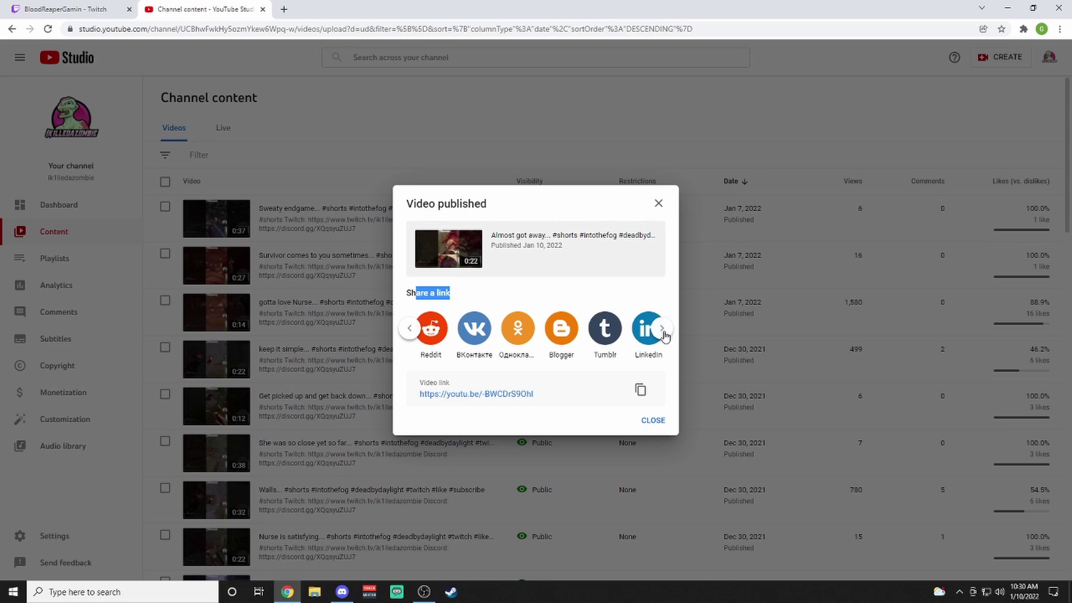
left_click(663, 333)
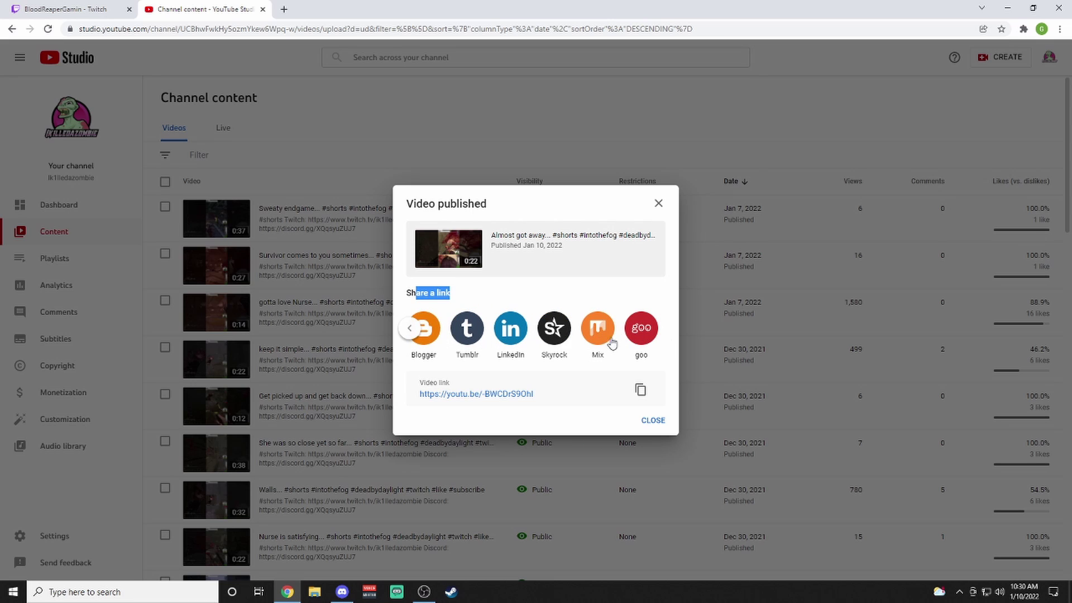
left_click(411, 331)
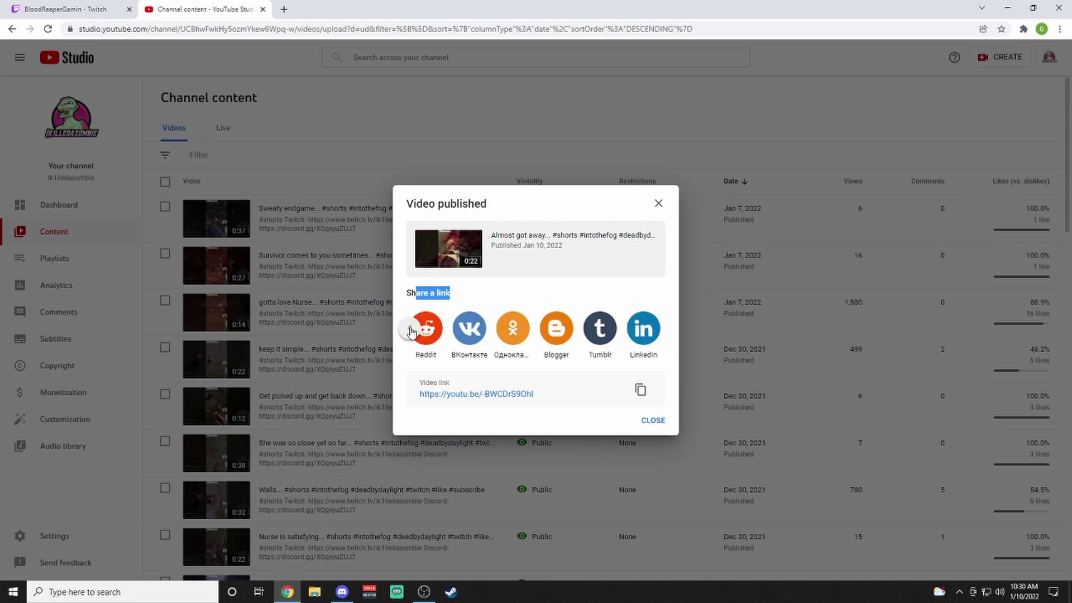
left_click(411, 331)
left_click(410, 329)
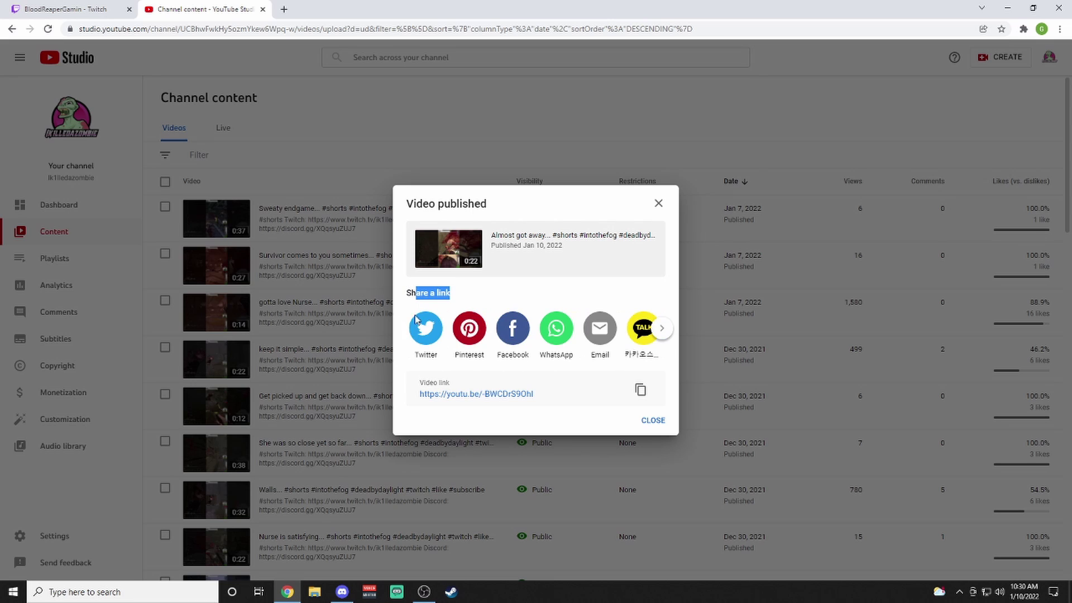
left_click(576, 268)
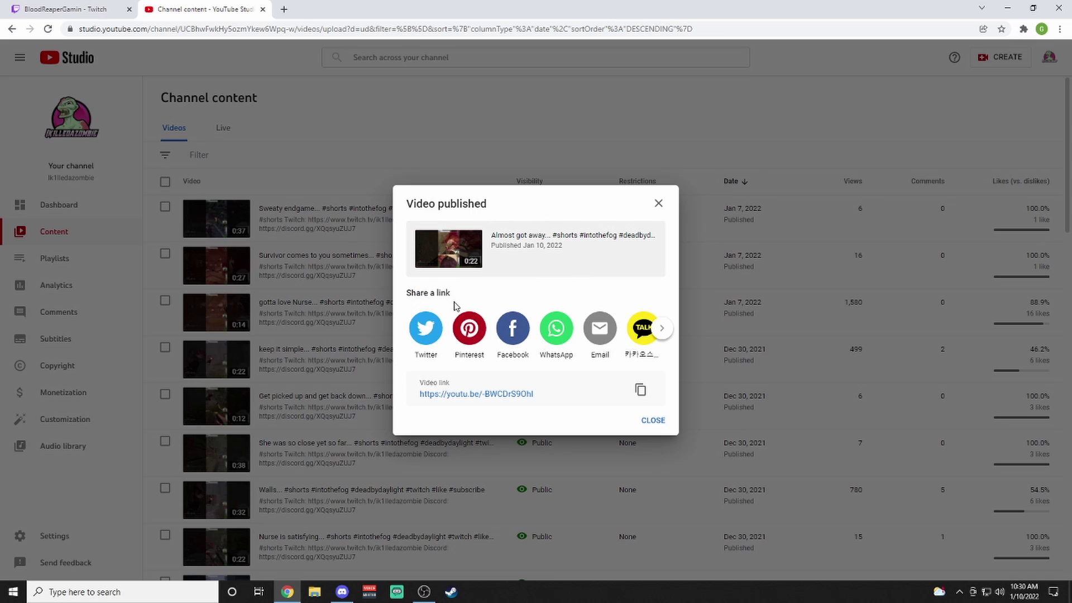
Share the published video to Twitter and post the tweet with its prefilled title, hashtags and link.
left_click(425, 335)
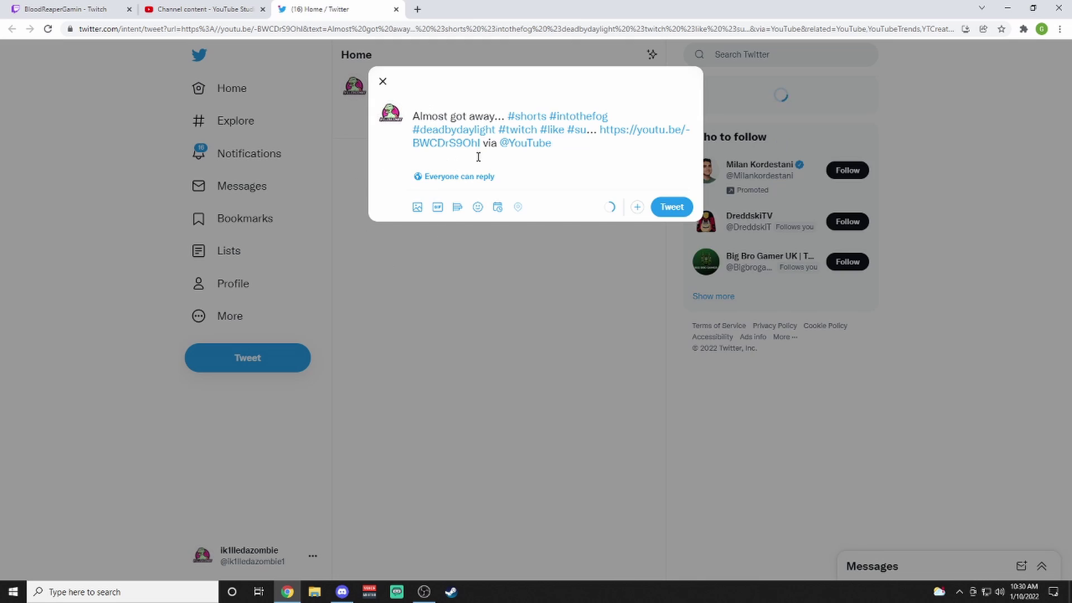
left_click_drag(579, 145, 403, 110)
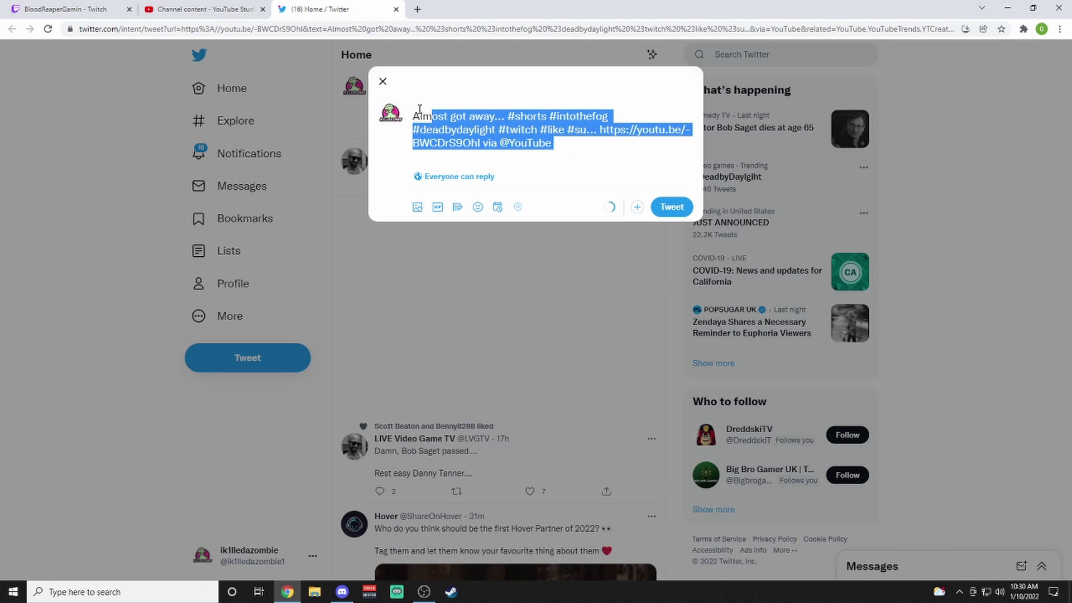
left_click(567, 149)
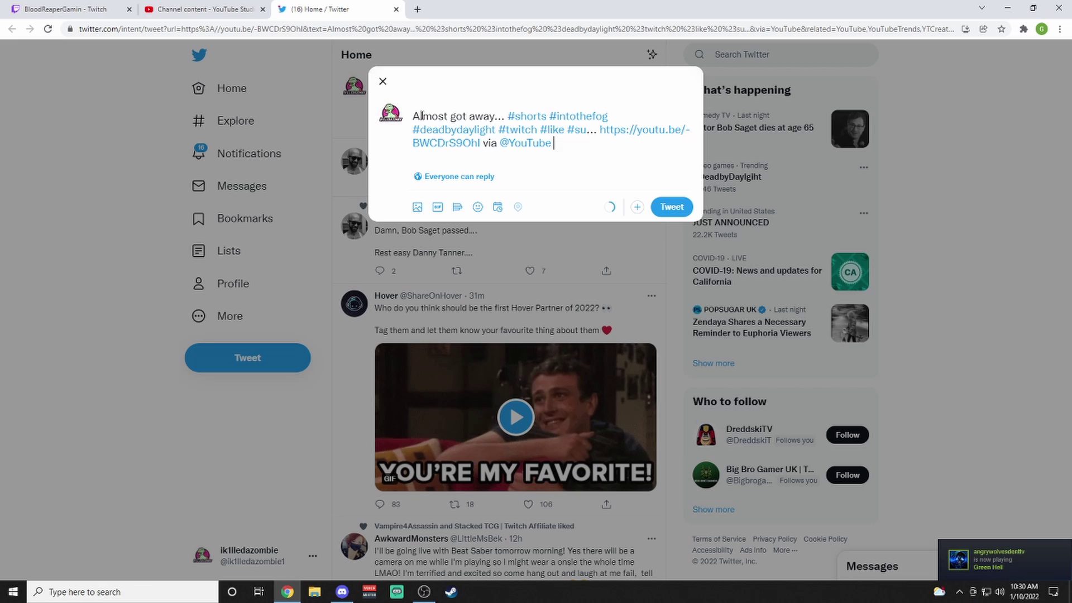
left_click_drag(422, 116, 597, 132)
left_click(577, 153)
left_click_drag(482, 144, 566, 153)
left_click(577, 148)
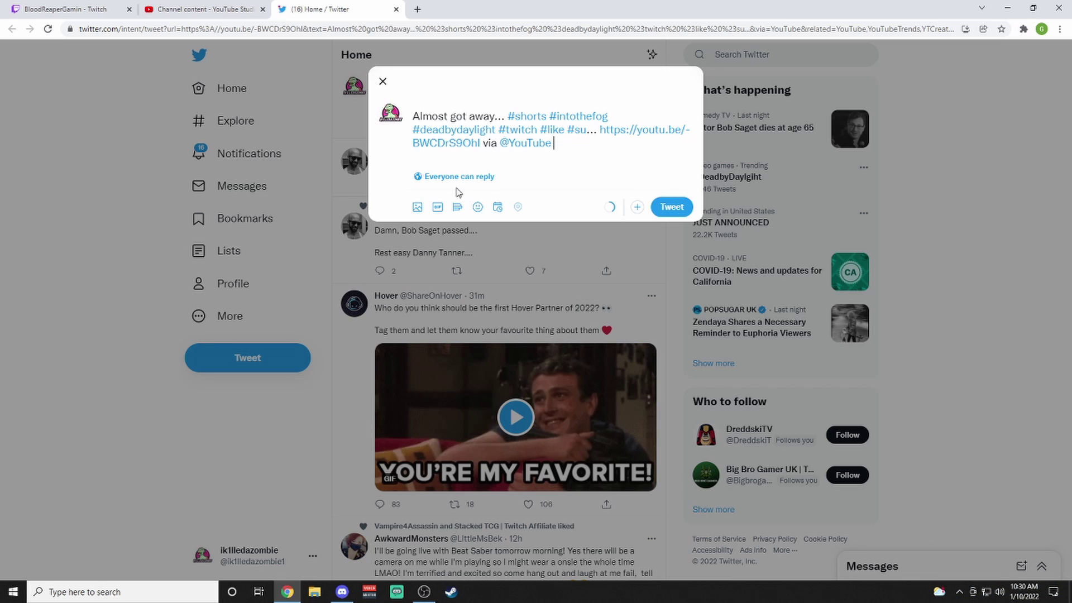
left_click(668, 209)
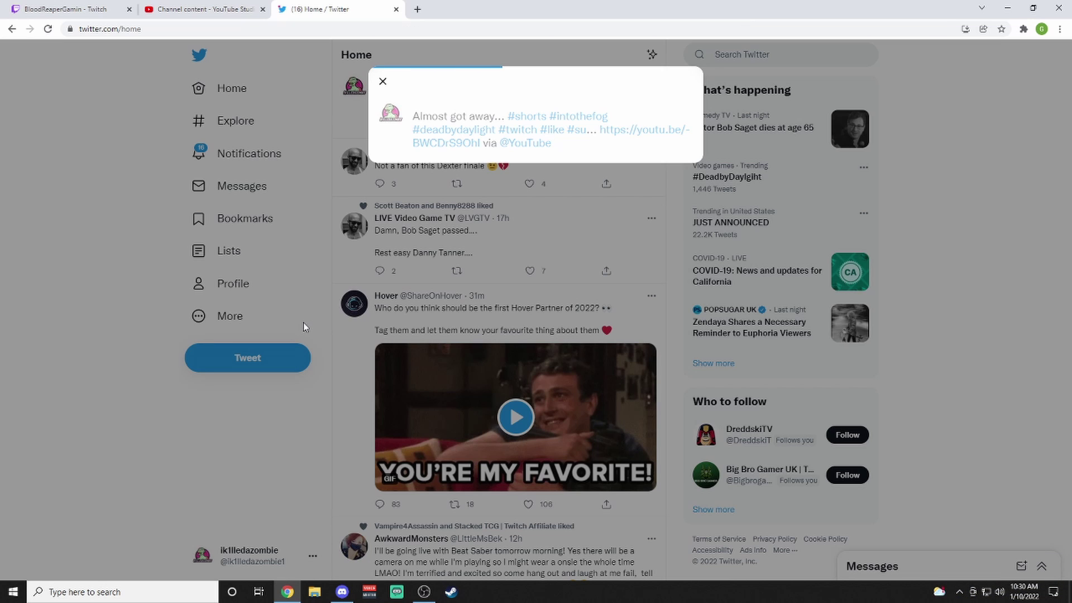
Play the embedded clip in the new tweet on the Twitter home feed, then pause it.
scroll(296, 223, "up", 3)
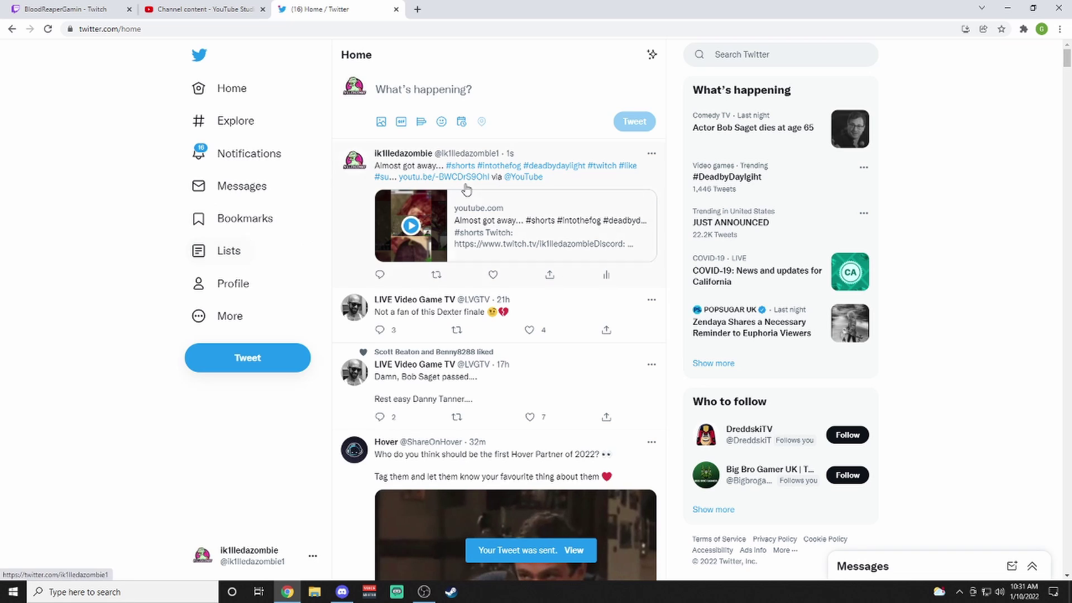
left_click(411, 226)
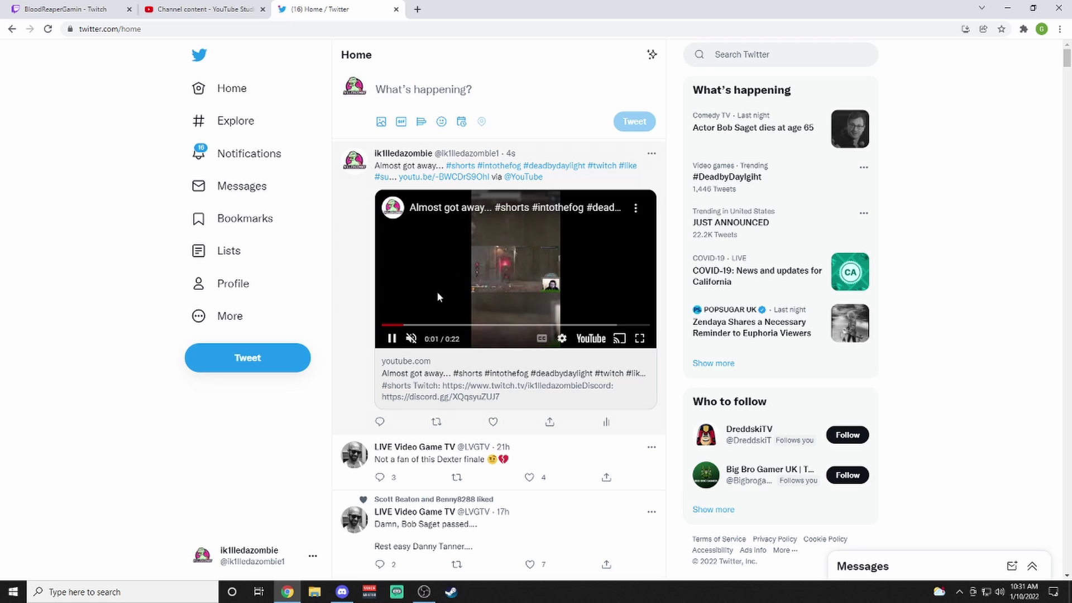
left_click(390, 339)
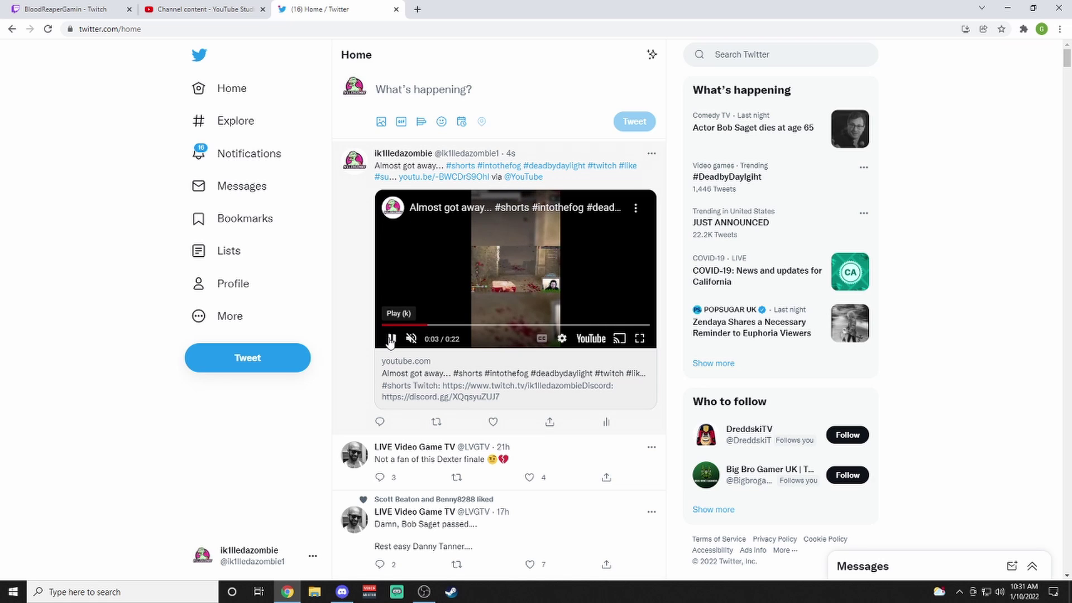
Switch back to YouTube Studio and dismiss the published-video sharing dialog.
left_click(207, 10)
left_click(658, 205)
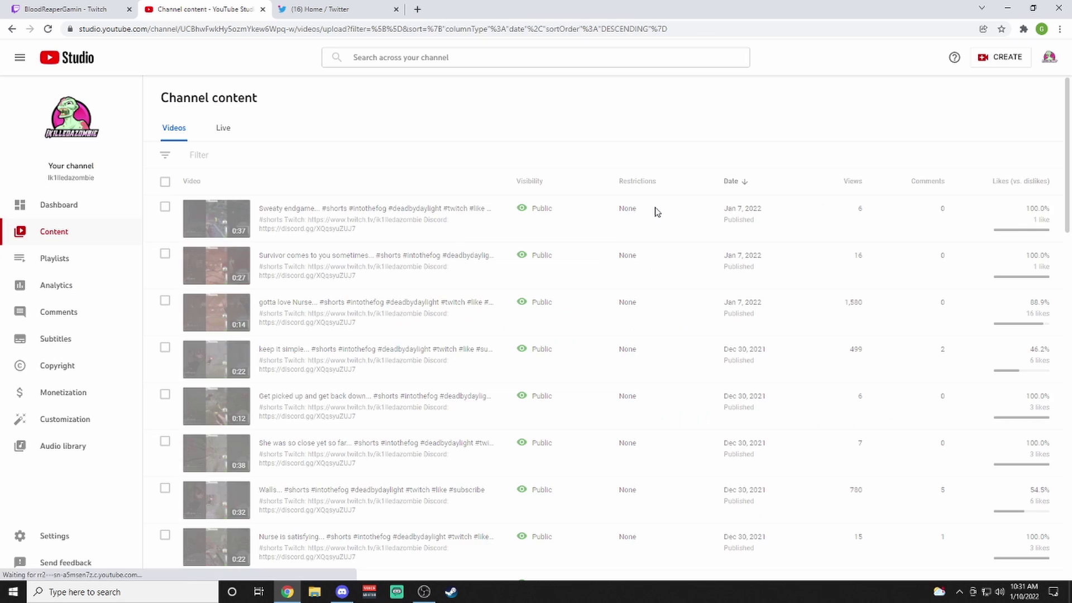